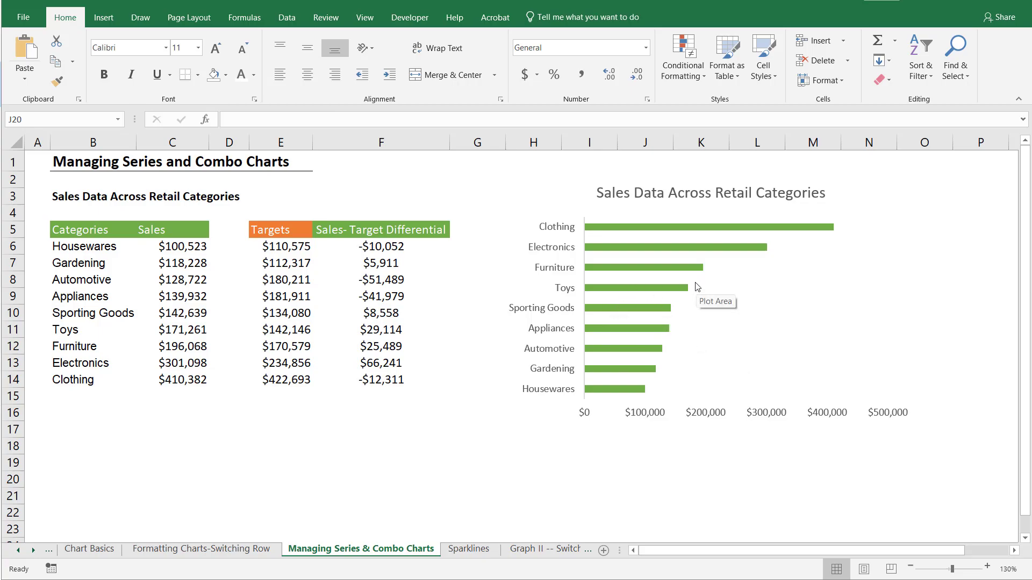
- Add a second series to the sales bar chart, named from cell E5 (Targets) with values from E6:E14
right_click(673, 271)
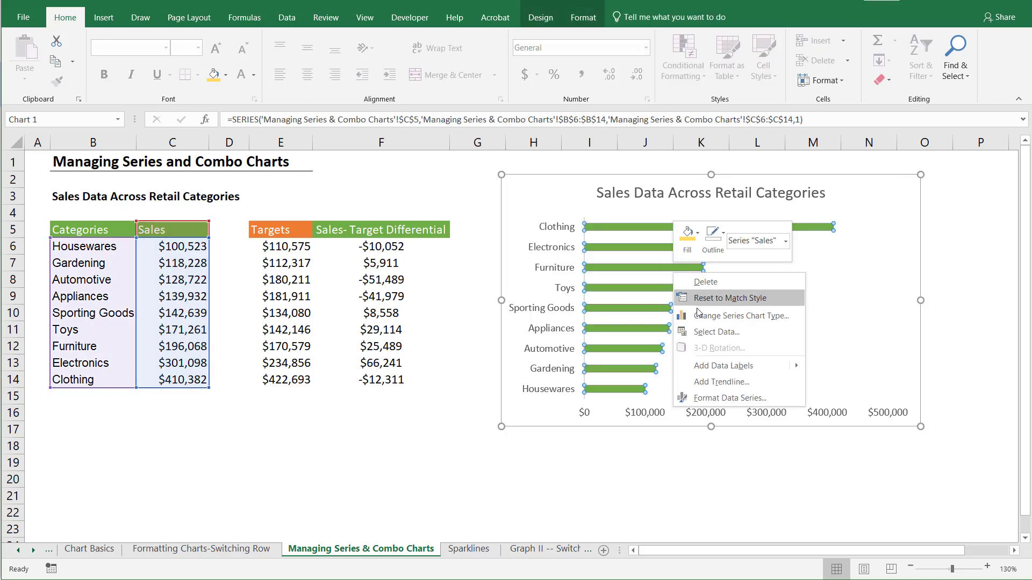
left_click(715, 333)
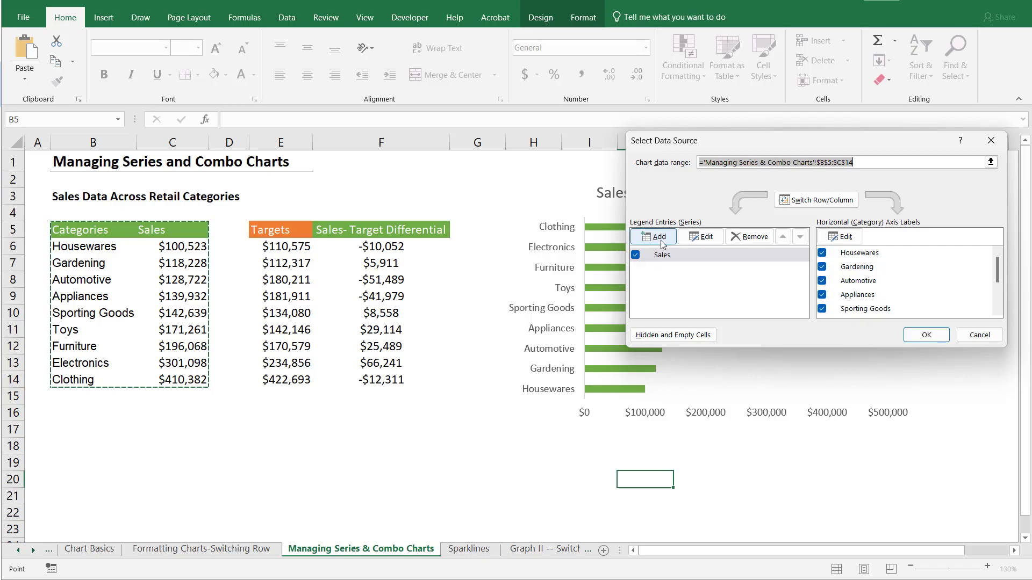
left_click(661, 239)
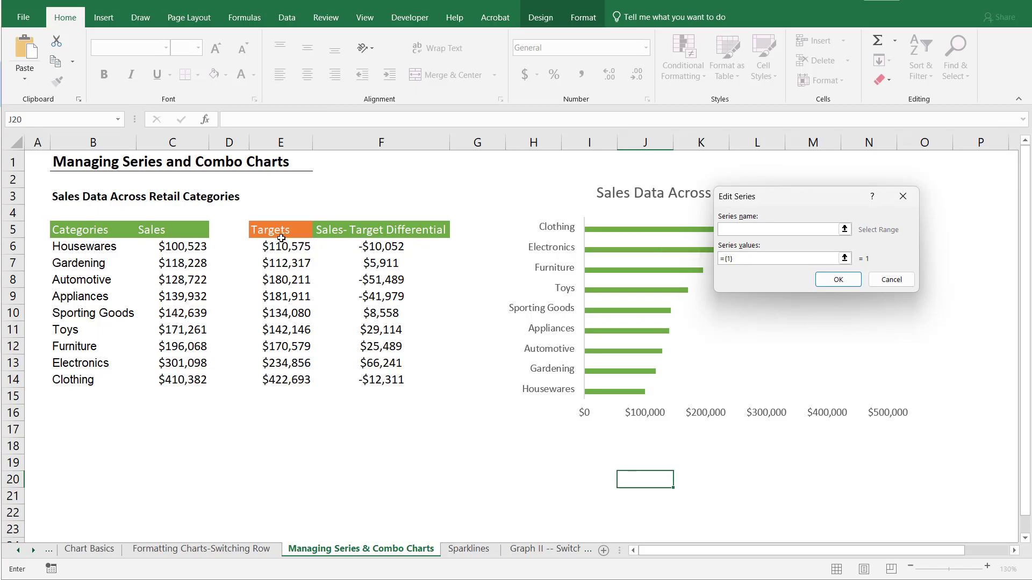
left_click(261, 230)
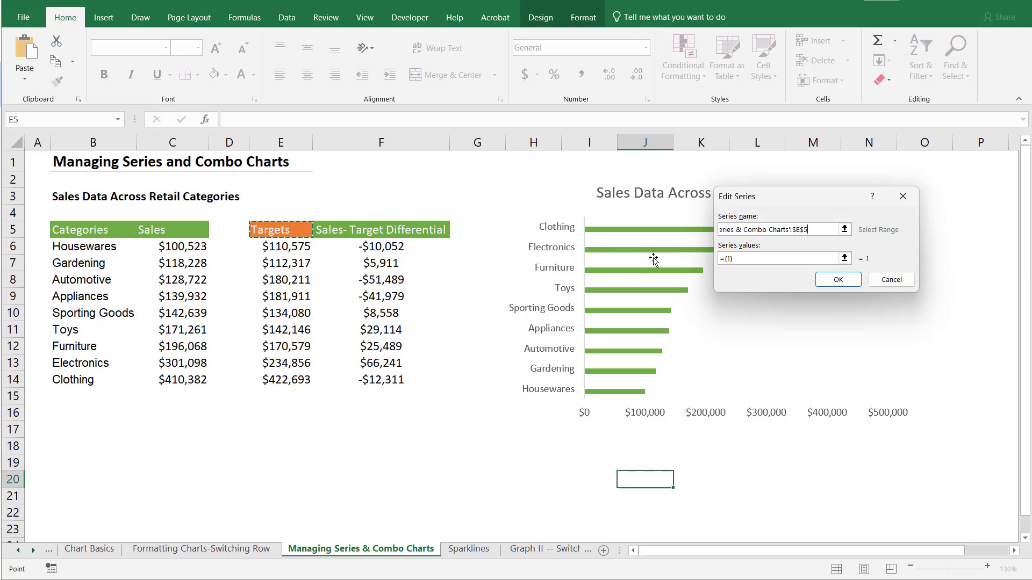
left_click(742, 260)
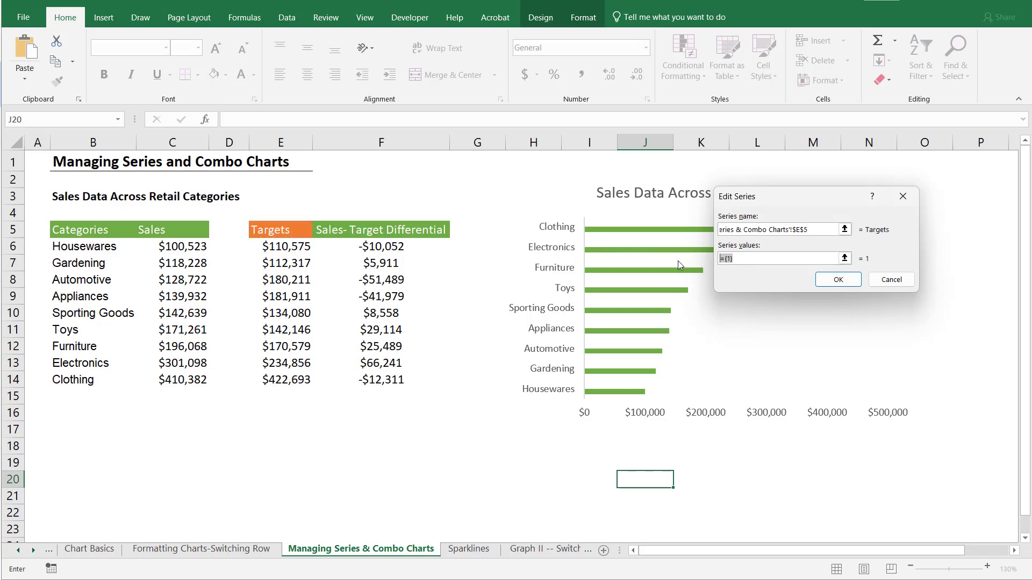
type("=")
left_click_drag(296, 251, 304, 383)
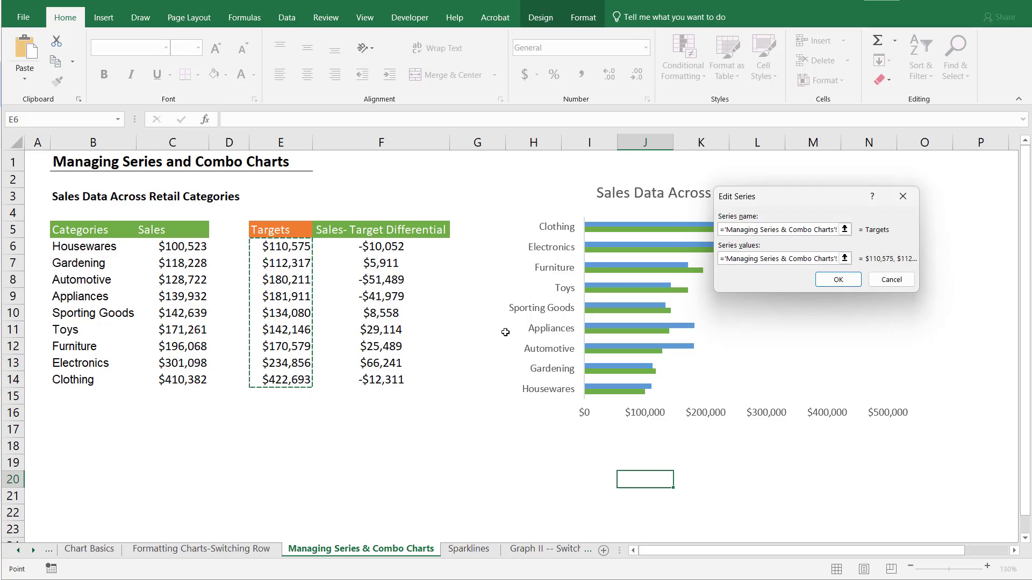
left_click(838, 282)
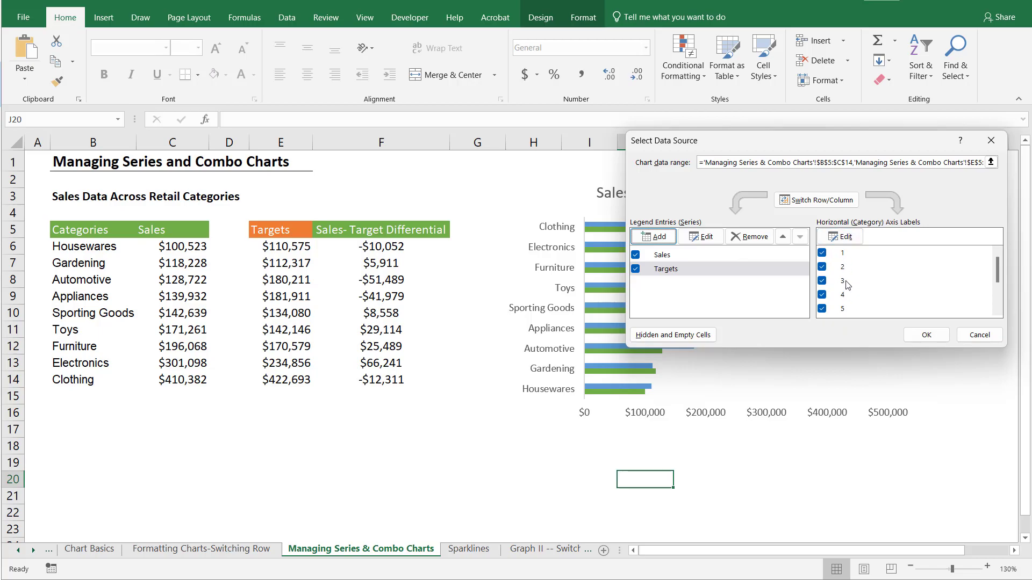
- Set the chart's horizontal axis labels to the category names in B6:B14 and apply the data source changes
left_click(842, 239)
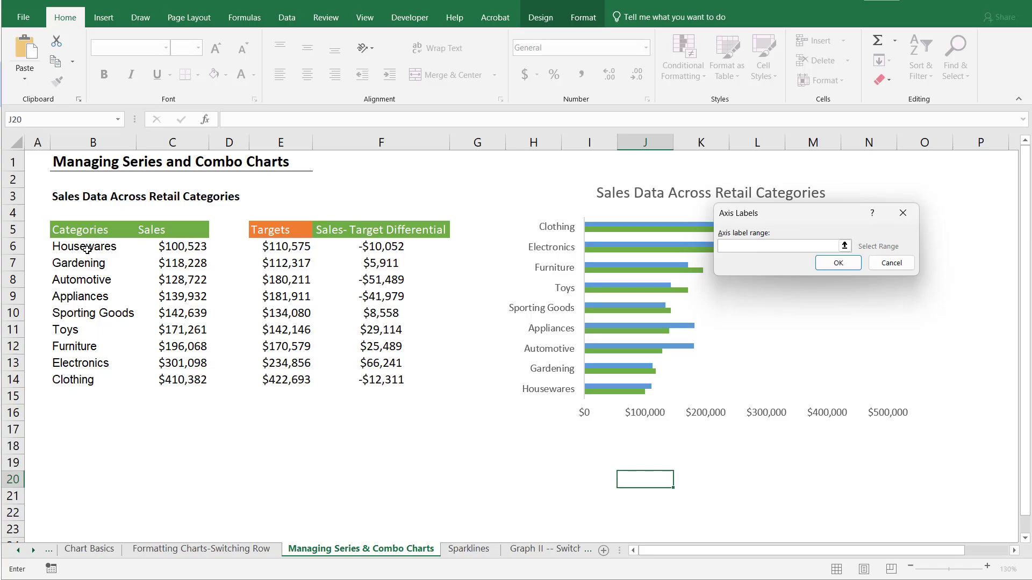
left_click_drag(87, 245, 94, 376)
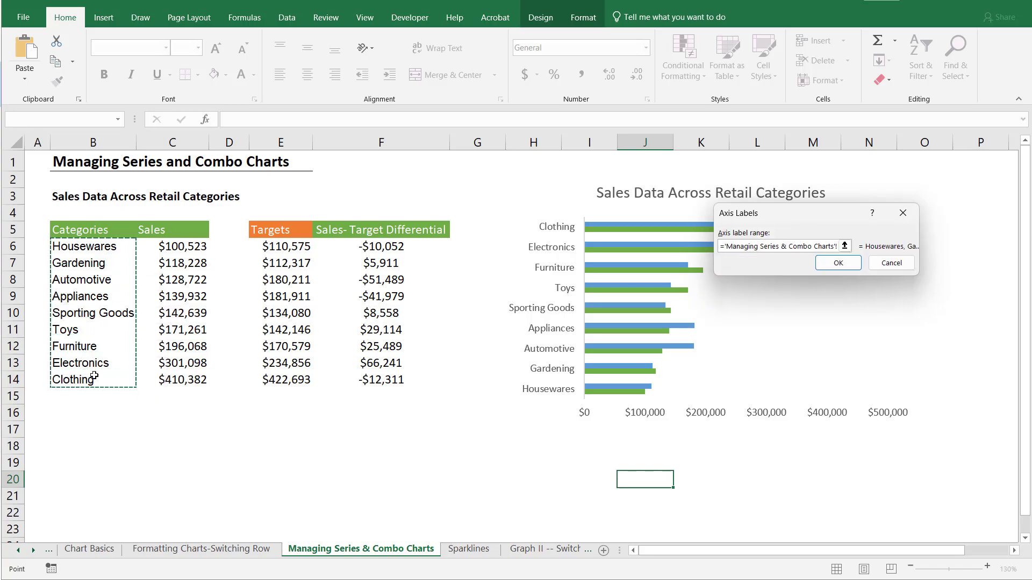
left_click(839, 263)
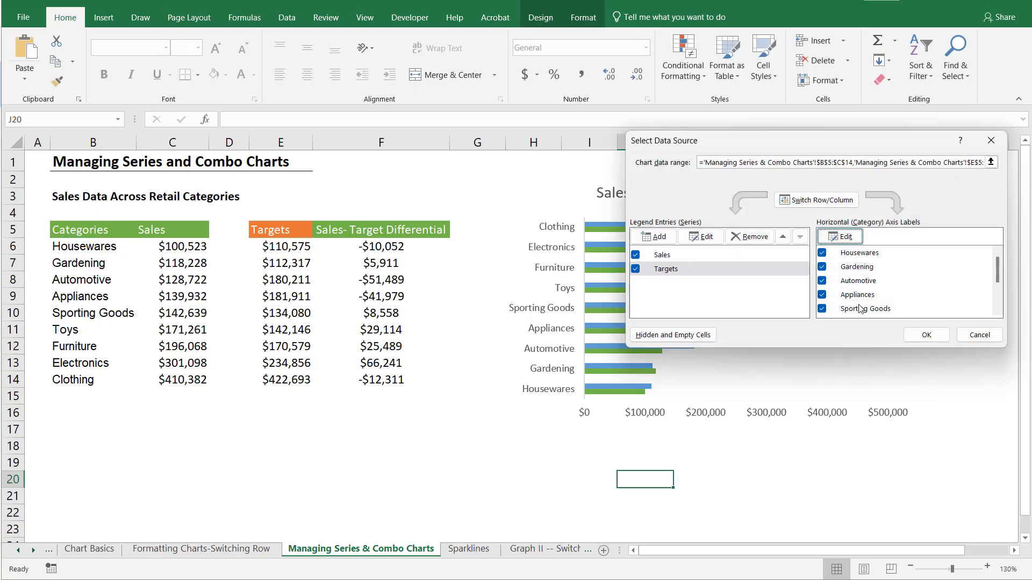
left_click(926, 335)
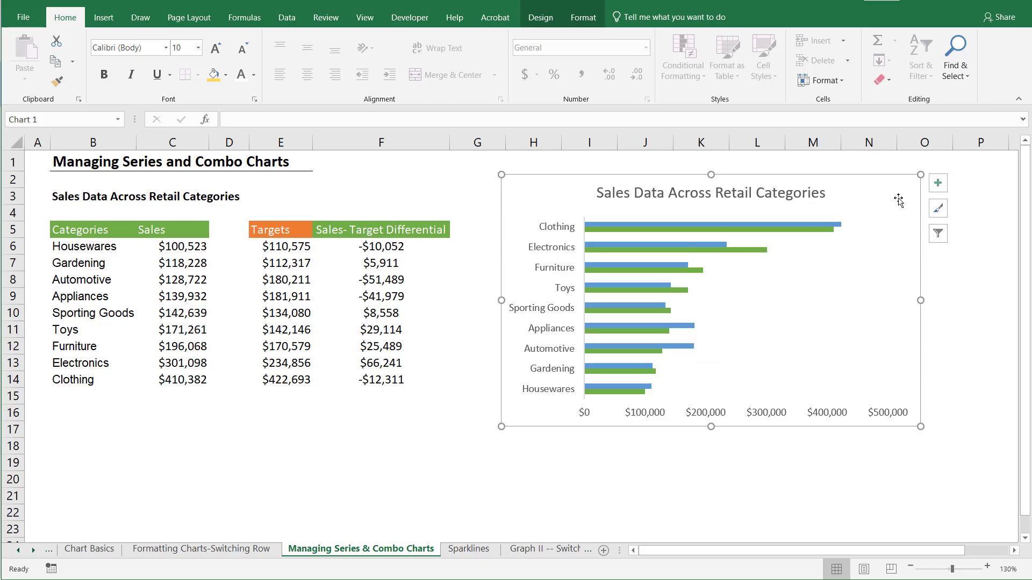
- Add a legend to the Sales Data Across Retail Categories chart
left_click(942, 185)
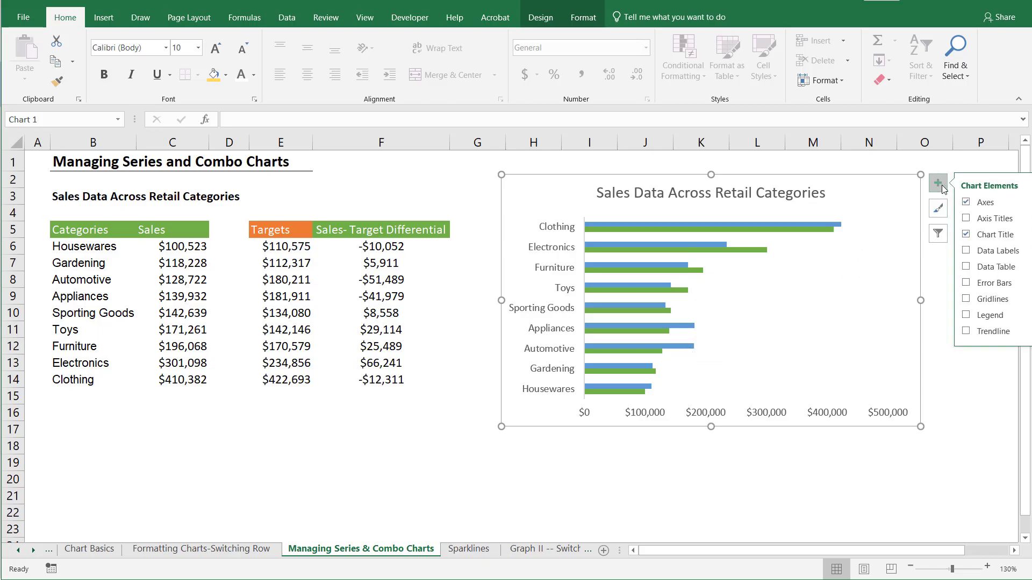
left_click(965, 315)
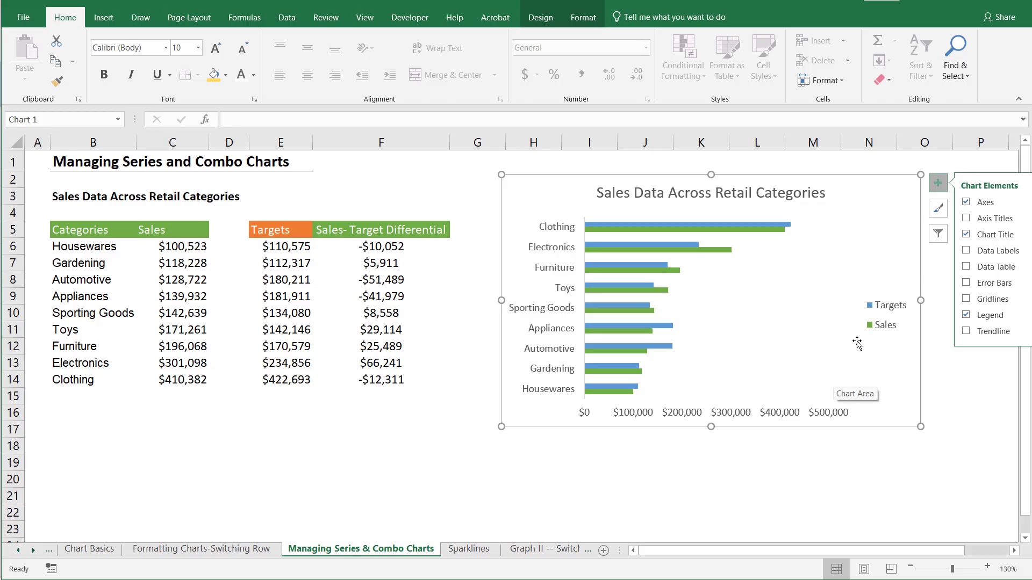
left_click(875, 328)
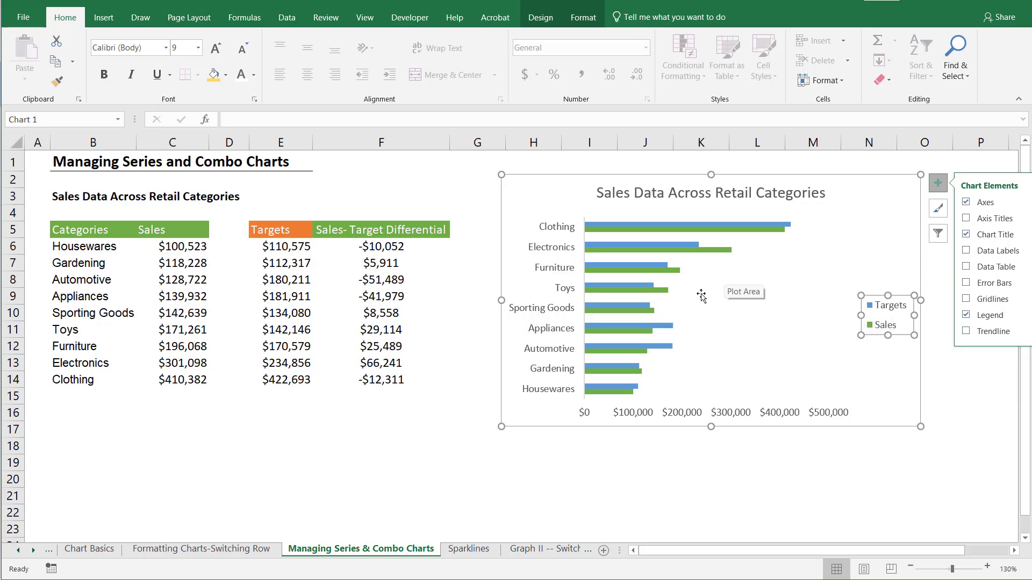
left_click(778, 299)
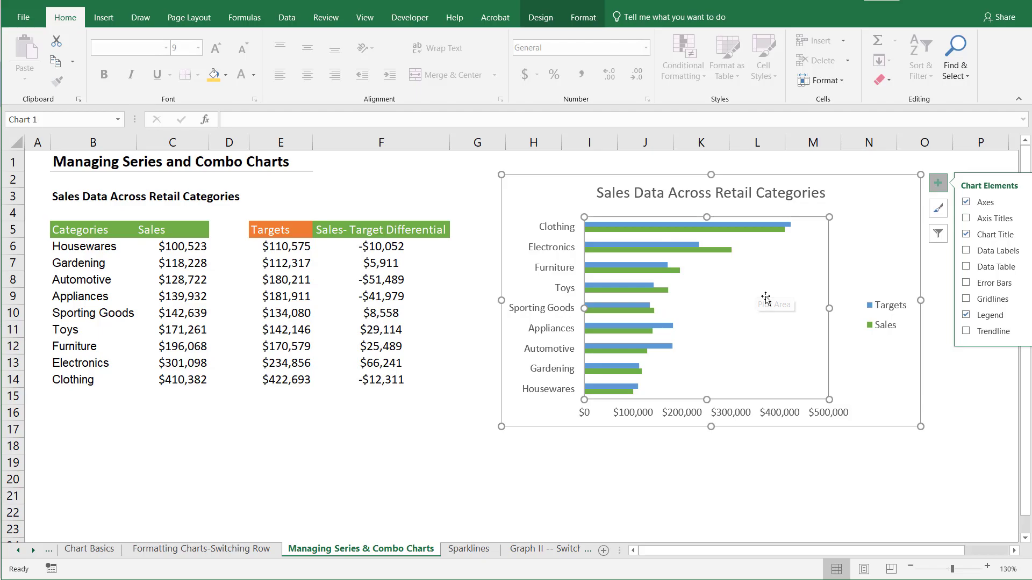
- Reorder the chart's data series so that Targets comes before Sales in the series list
right_click(754, 280)
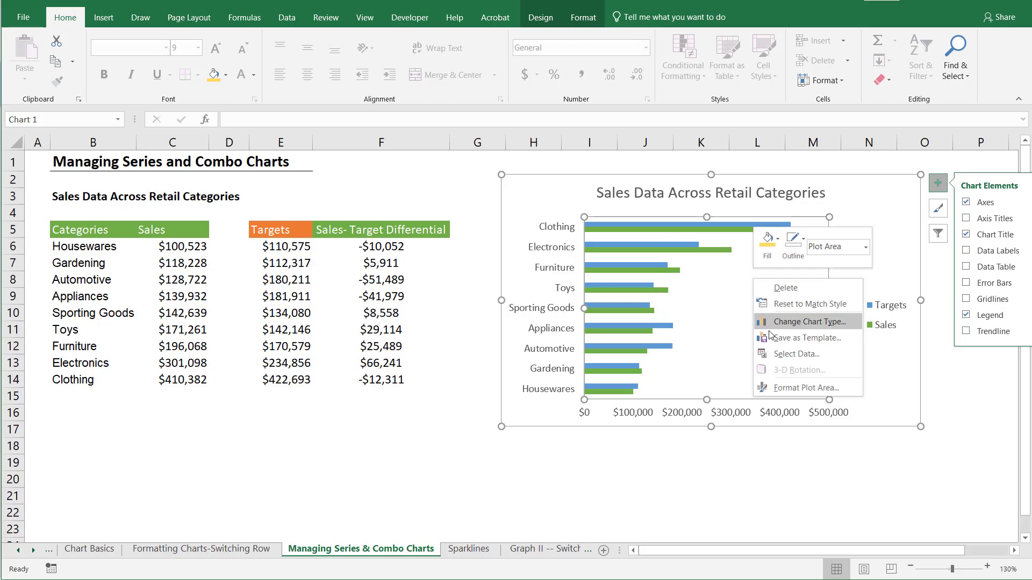
left_click(788, 353)
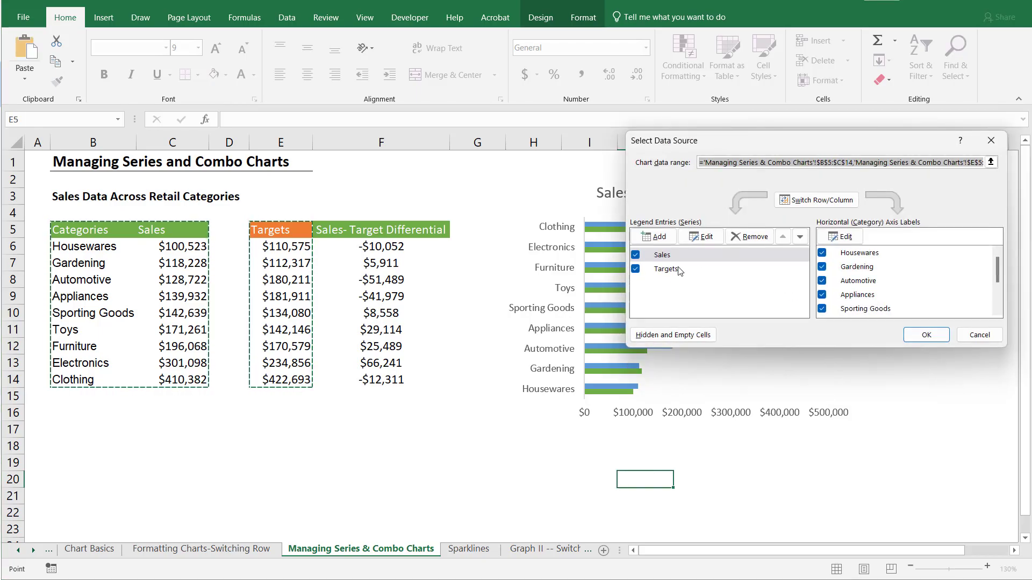
left_click(801, 238)
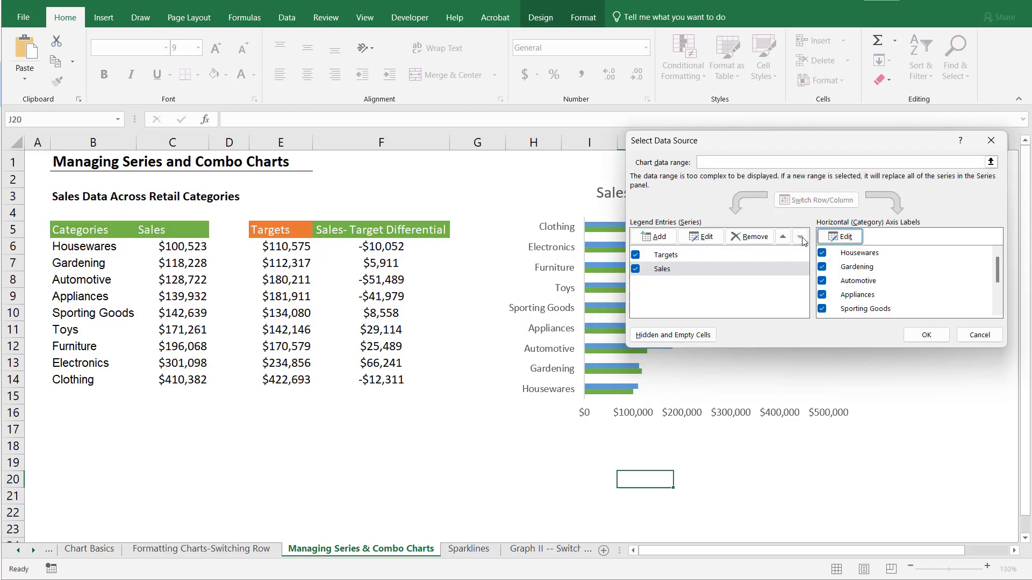
left_click(926, 336)
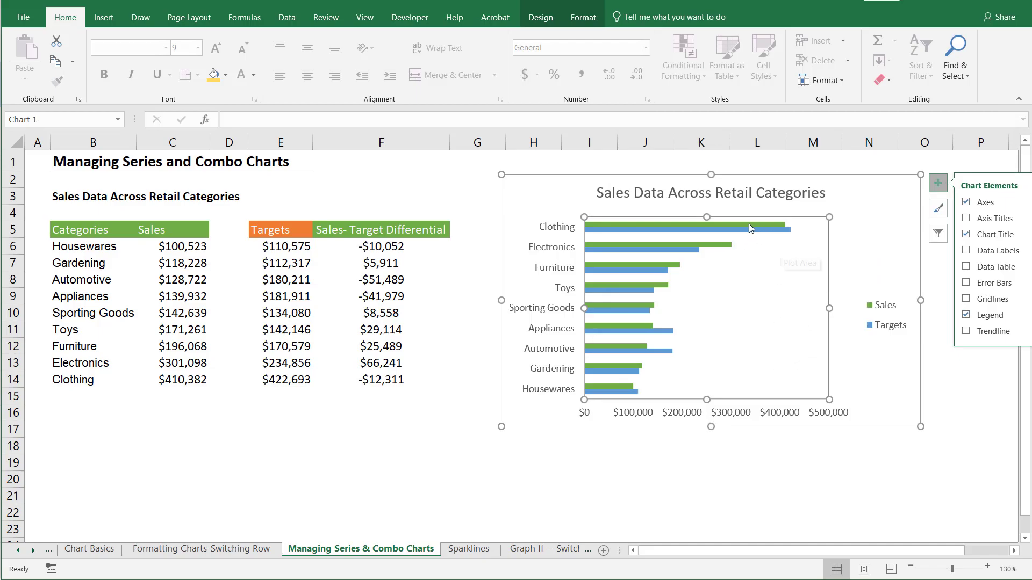
mouse_move(763, 234)
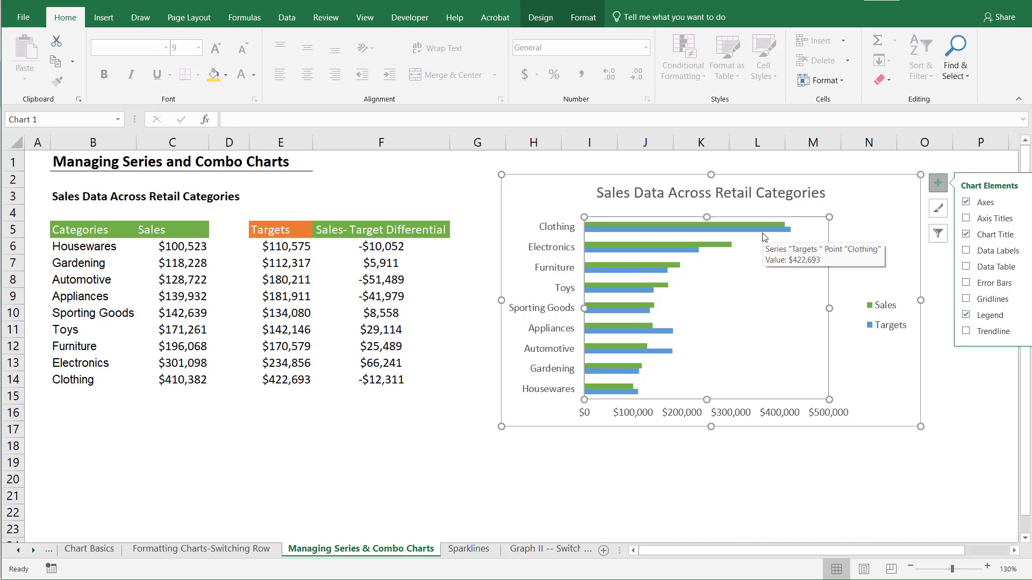
left_click(761, 225)
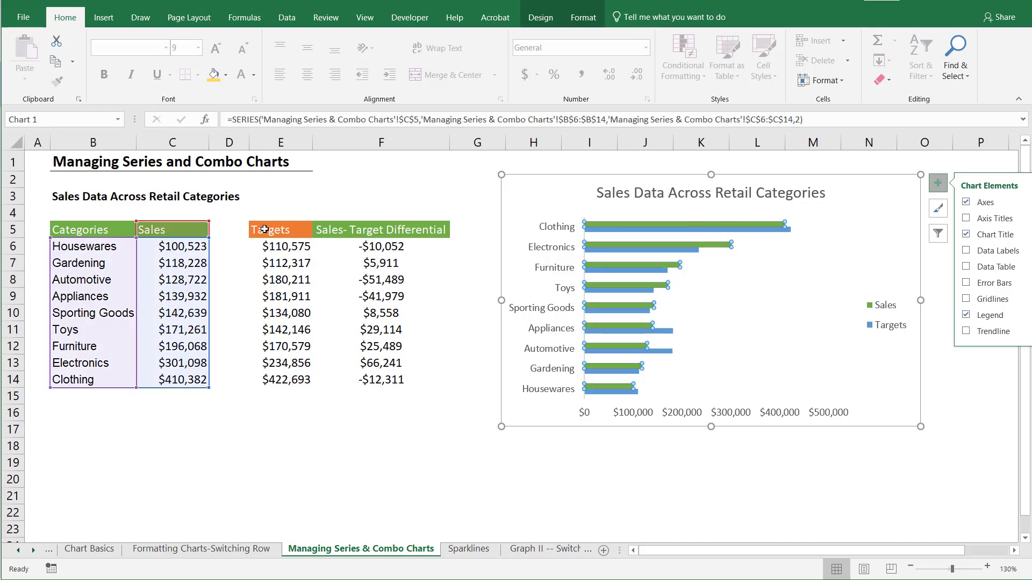
left_click(540, 17)
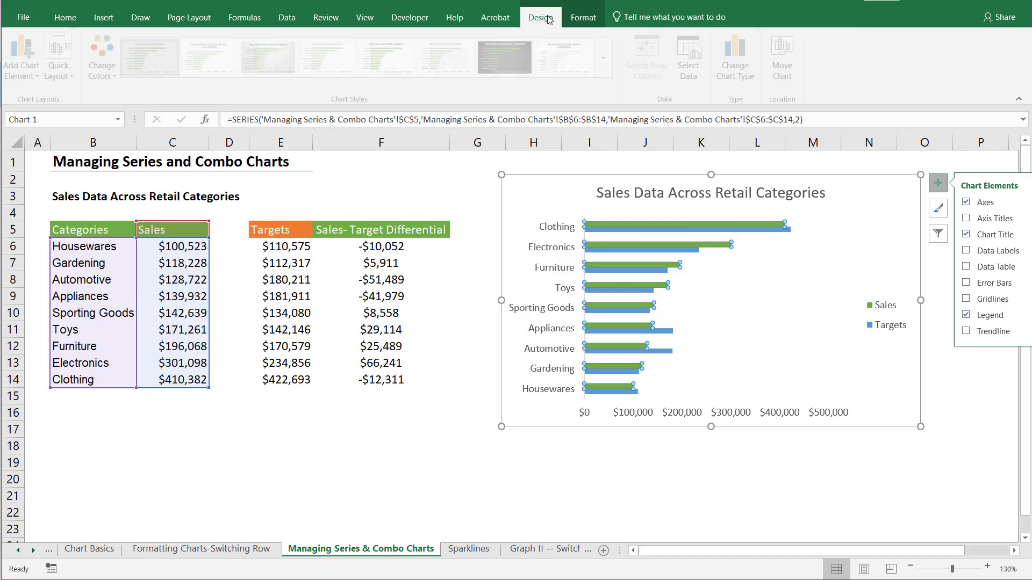
left_click(581, 17)
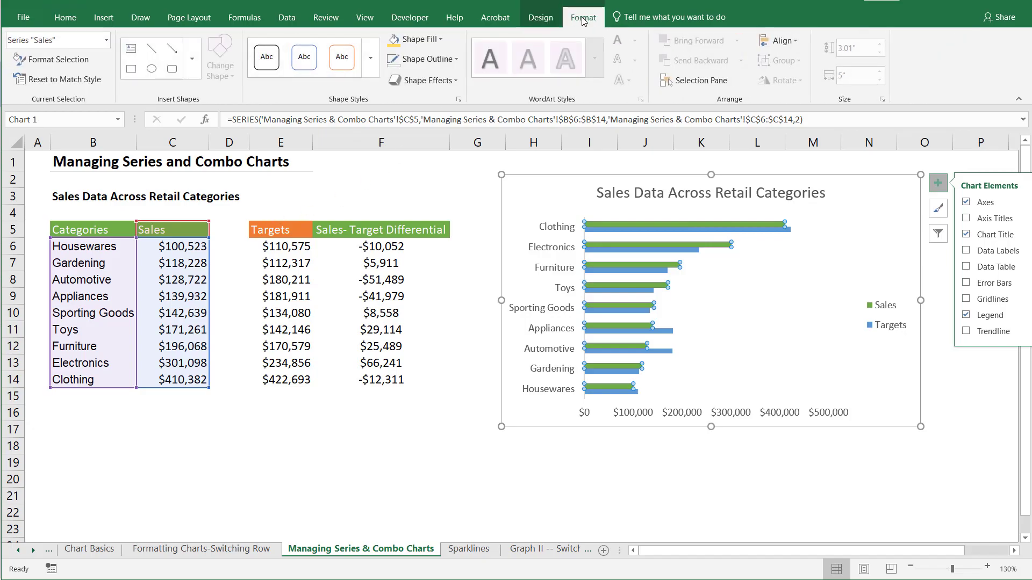
left_click(441, 40)
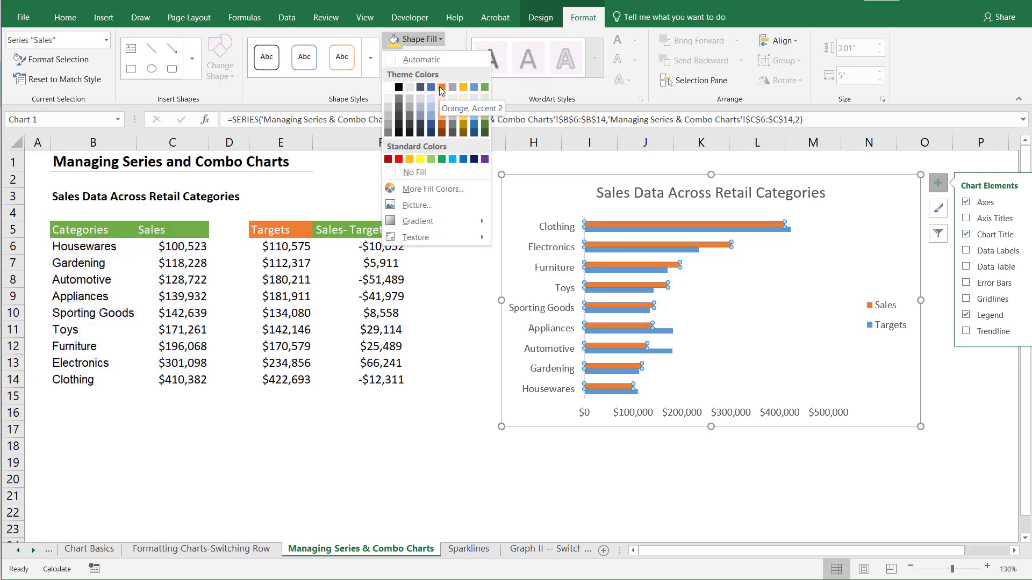
left_click(770, 281)
- Fill the Targets series bars with Orange, Accent 2, and deselect the chart
left_click(749, 232)
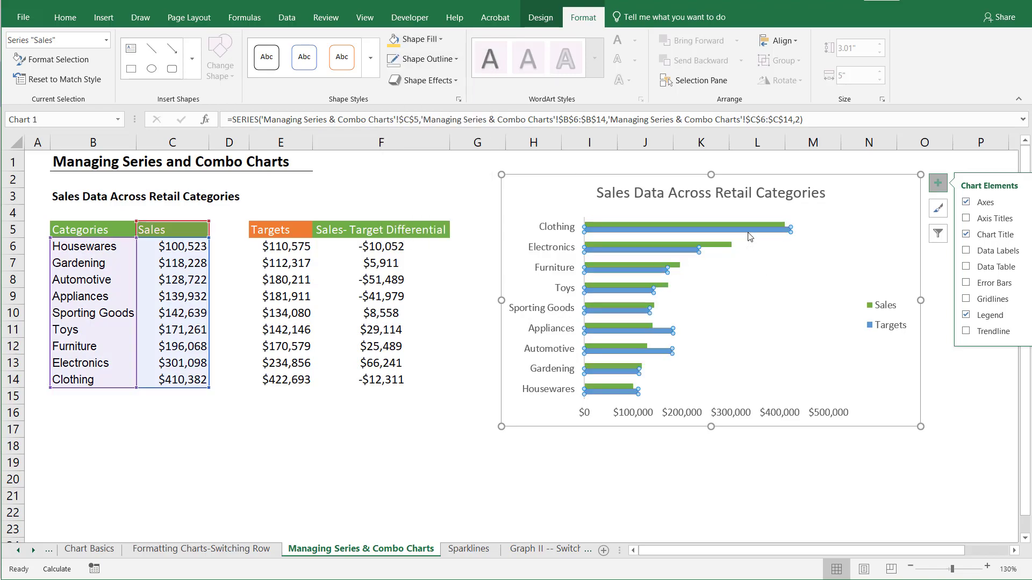
left_click(440, 39)
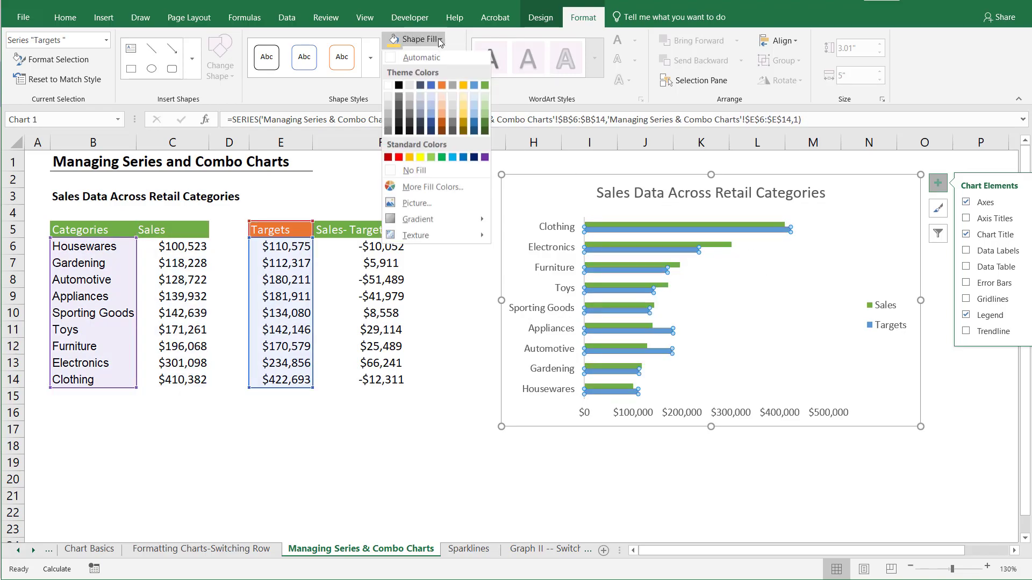
left_click(441, 87)
left_click(736, 273)
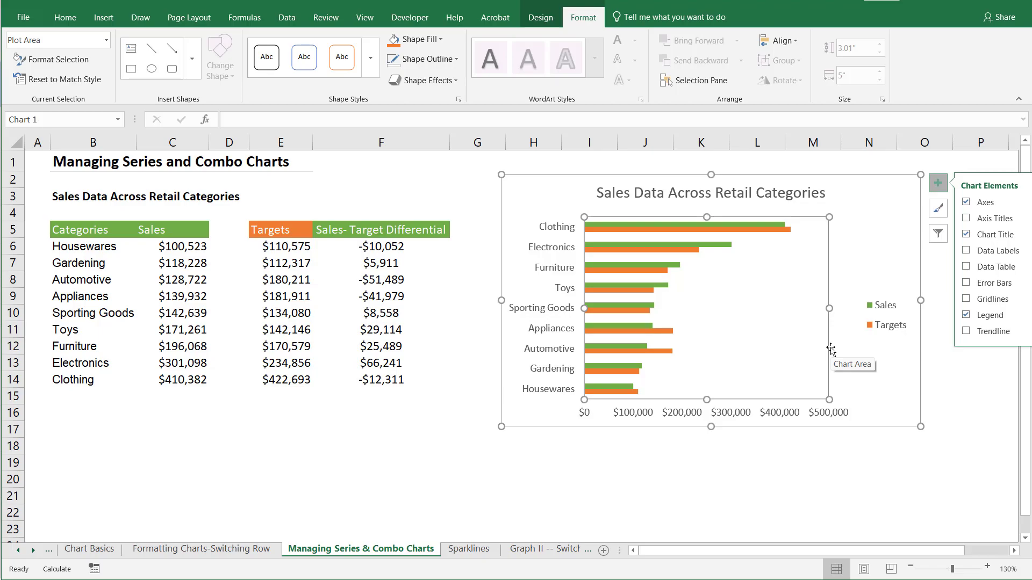
left_click(532, 530)
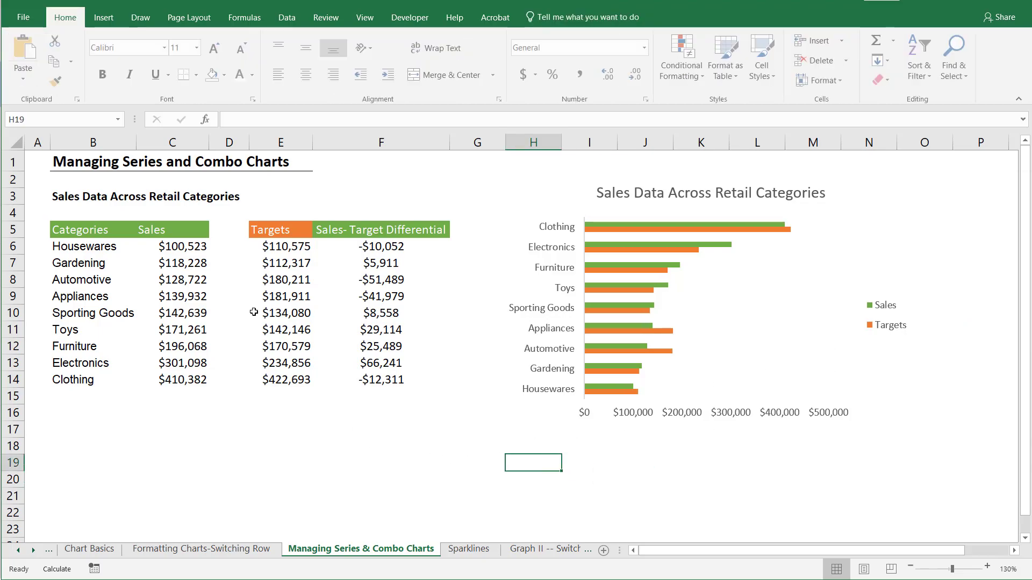
- Insert a 2-D clustered bar chart from the Categories and Sales columns (B5:C14) together with the Targets column (E5:E14)
left_click_drag(64, 231, 216, 396)
left_click_drag(295, 231, 294, 381)
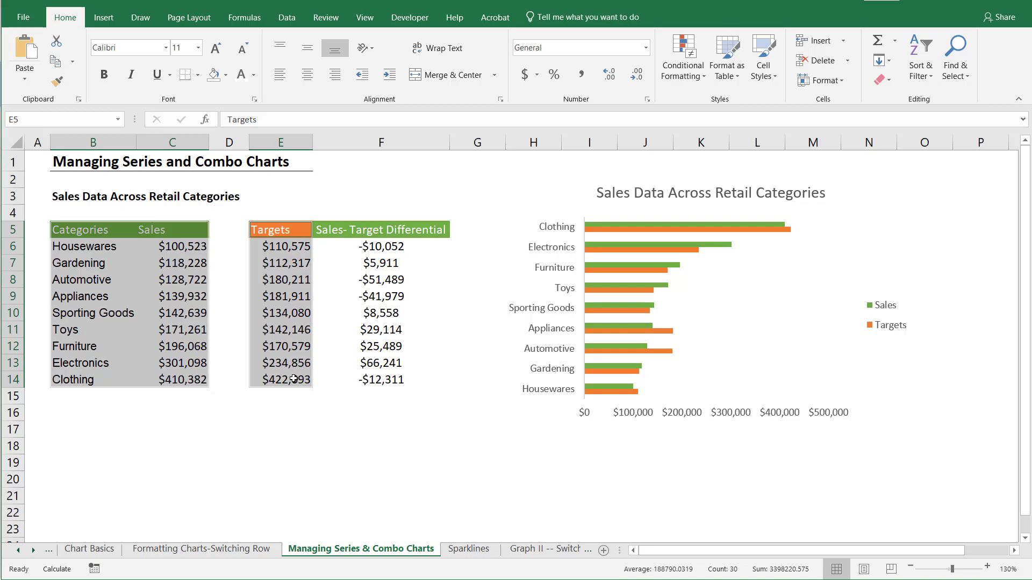
left_click(104, 18)
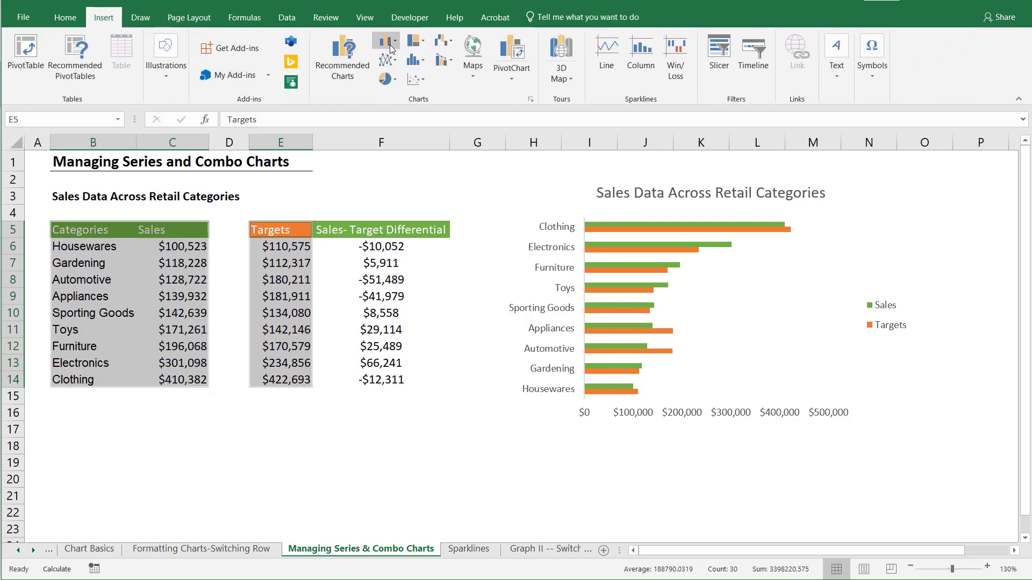
left_click(394, 46)
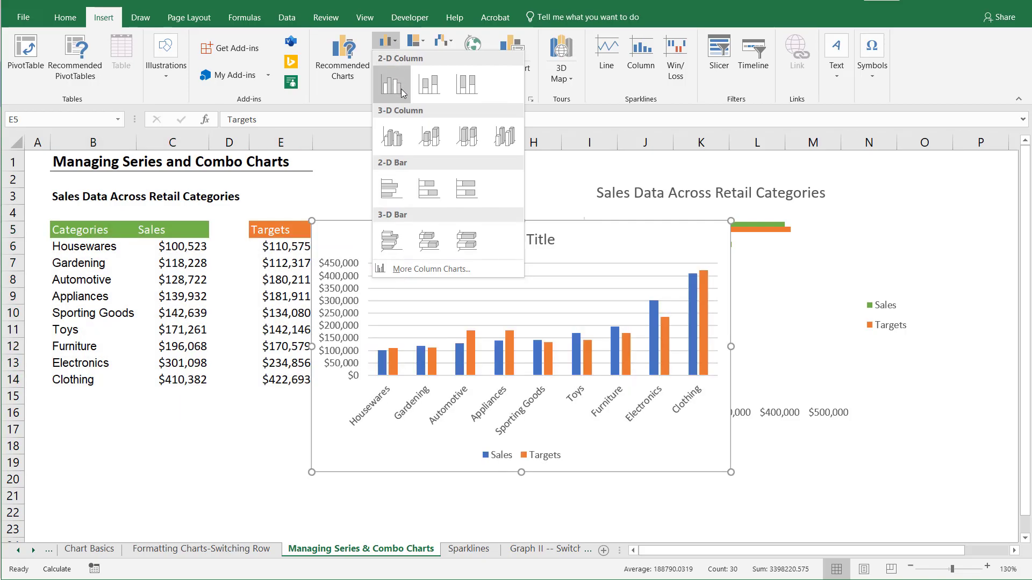
left_click(392, 189)
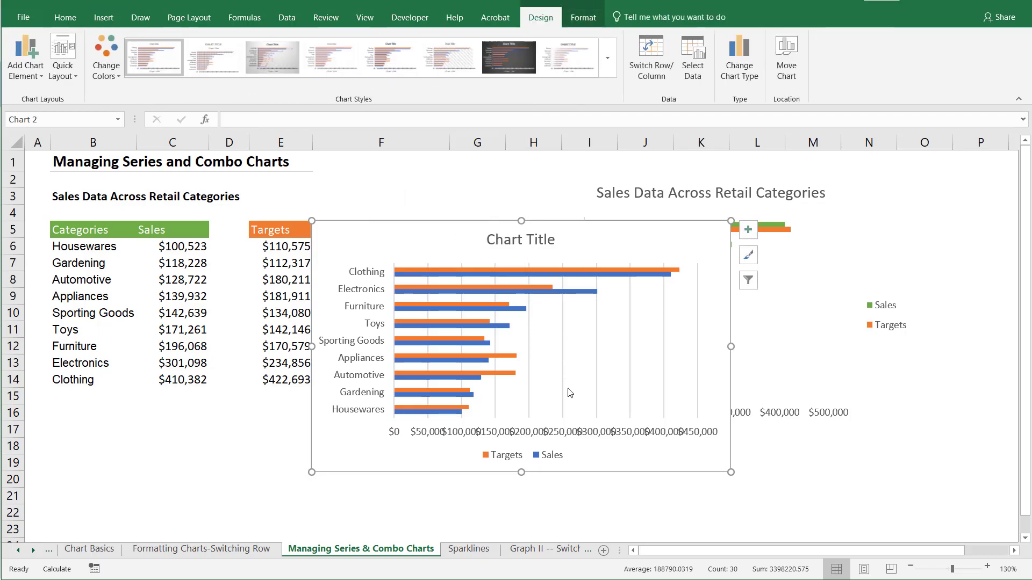
- Move the new bar chart to the empty area below the data table, starting around row 16
left_click_drag(654, 256, 357, 417)
scroll(417, 300, "down", 4)
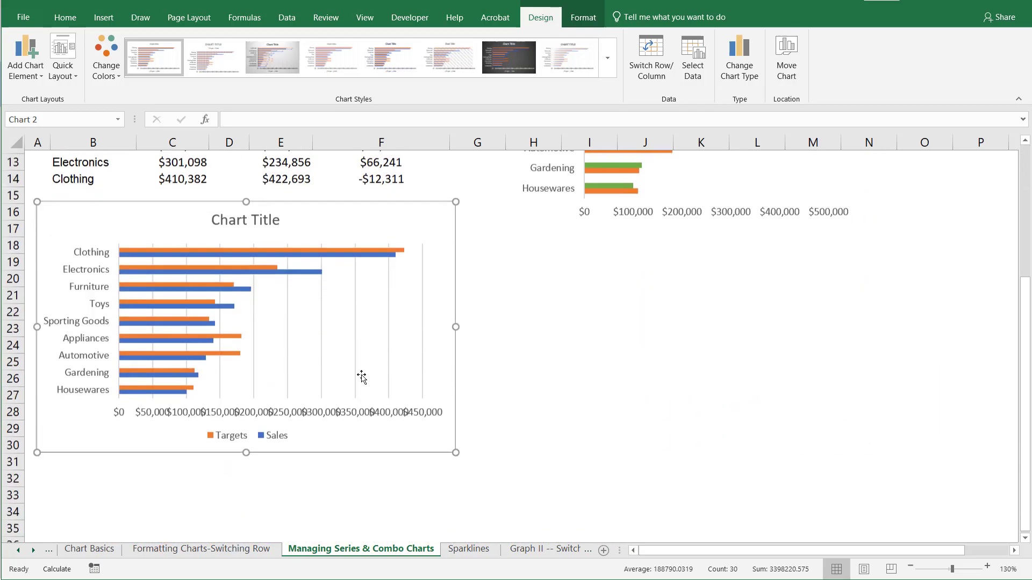
scroll(285, 399, "up", 2)
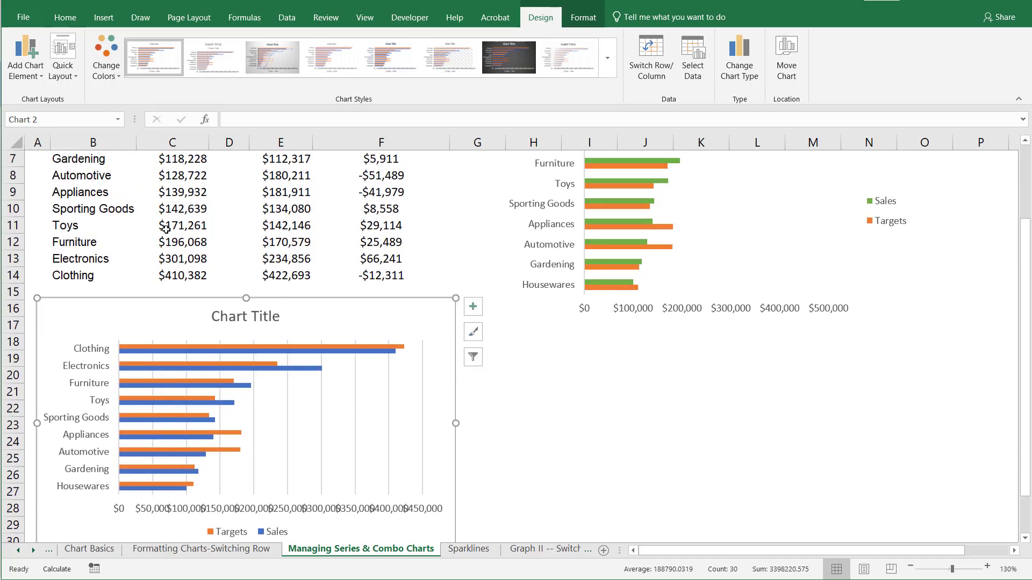
scroll(166, 230, "up", 1)
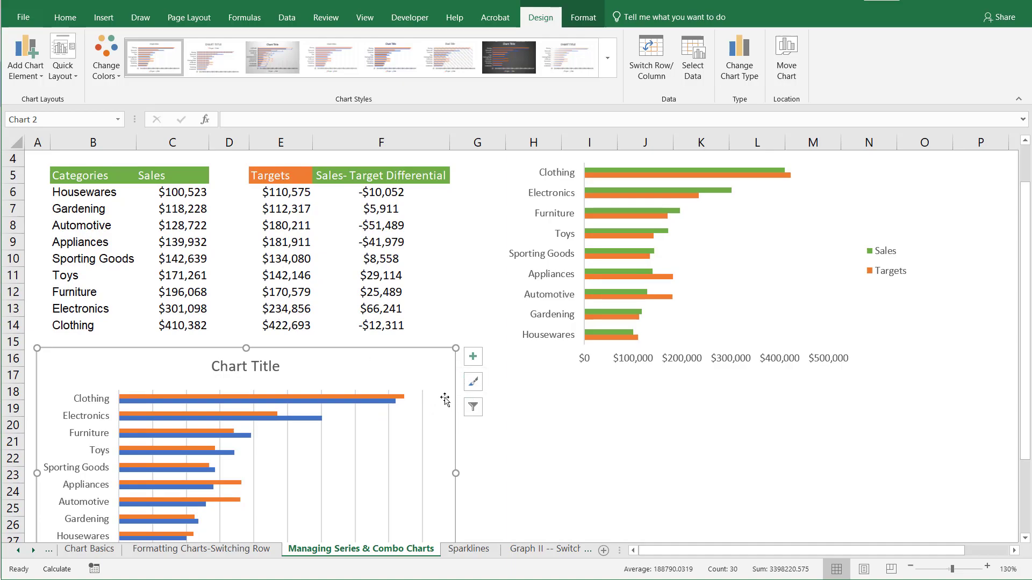
- Delete the untitled bar chart below the data table and clear the data range selection
key("Delete")
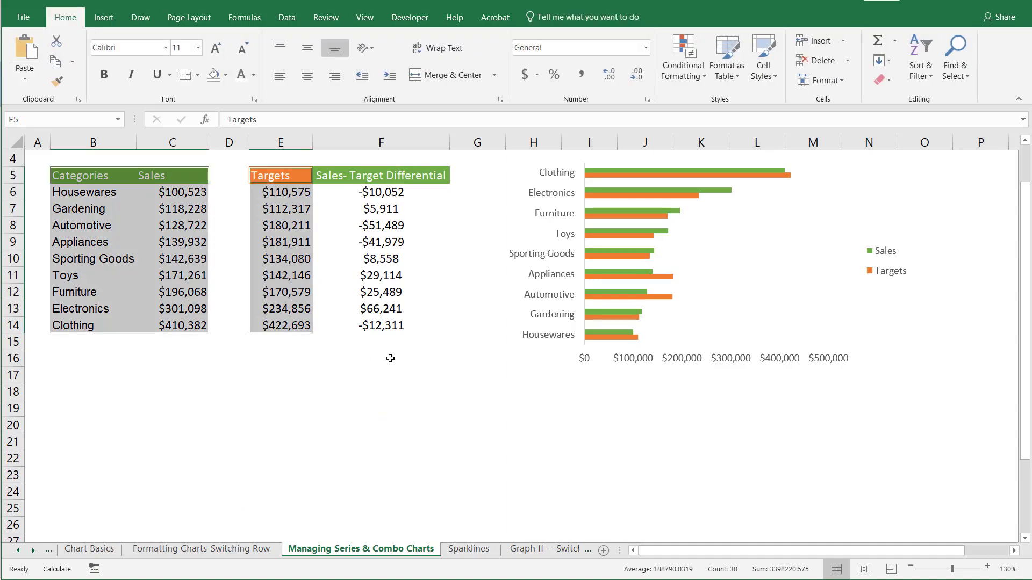
left_click(391, 359)
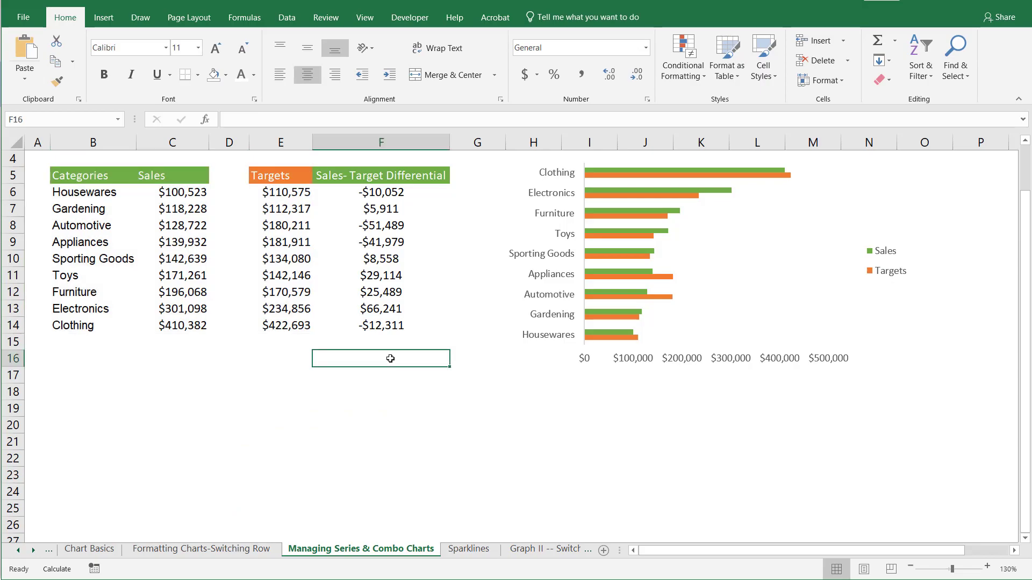
scroll(435, 336, "up", 1)
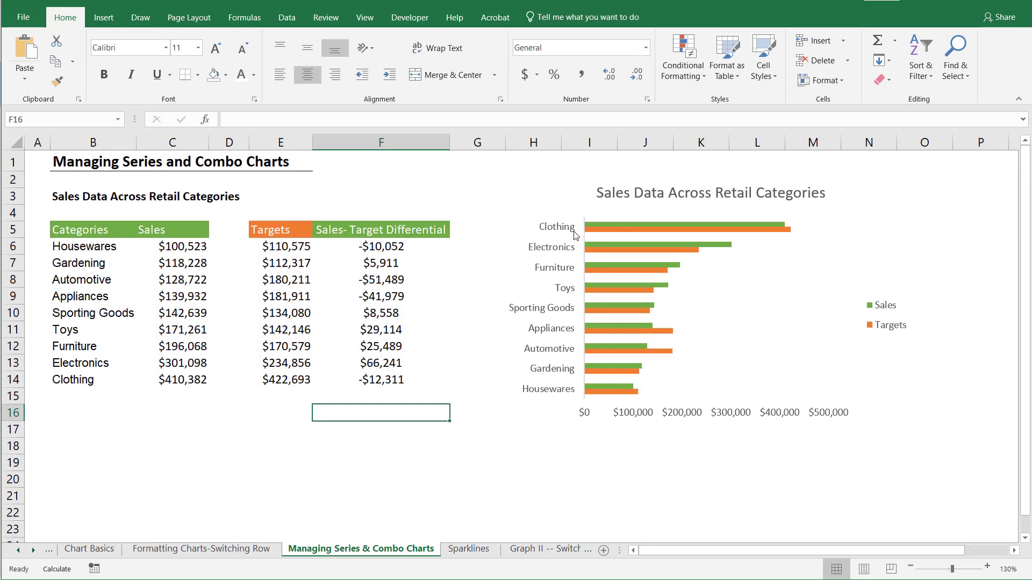
- Enter the label "Added Series" in cell H1
left_click(577, 160)
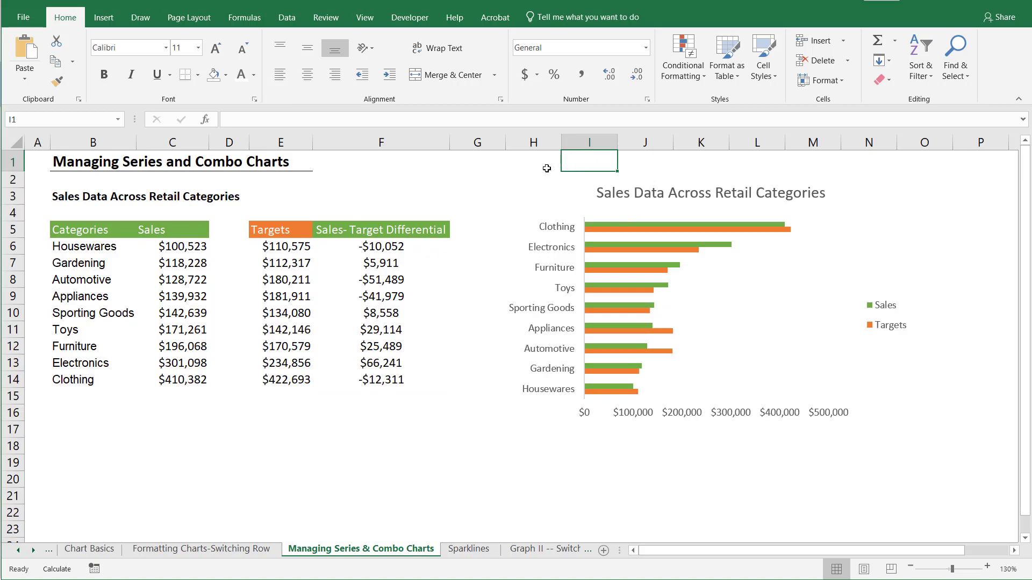
left_click(546, 165)
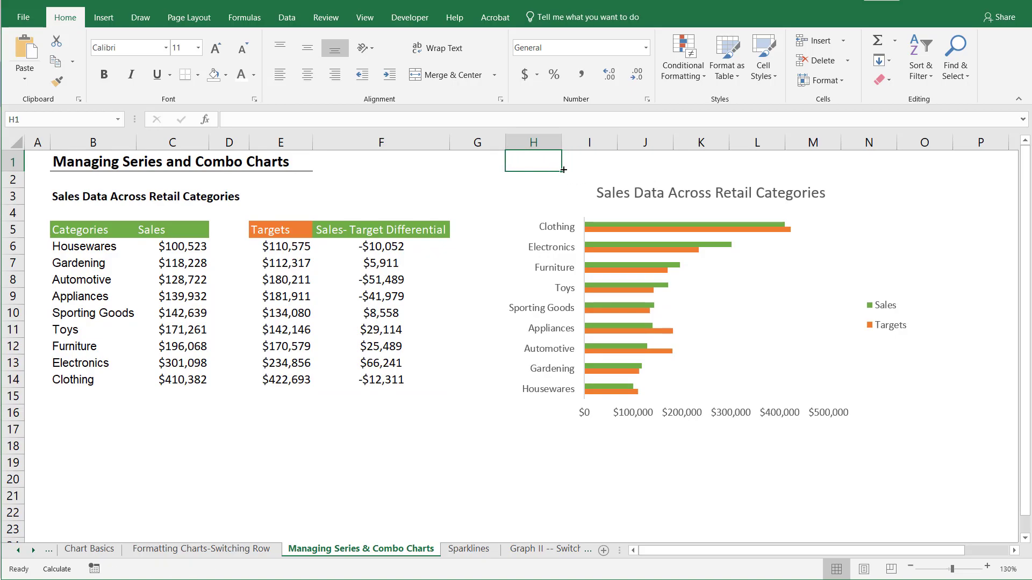
type("Added Series")
key("Return")
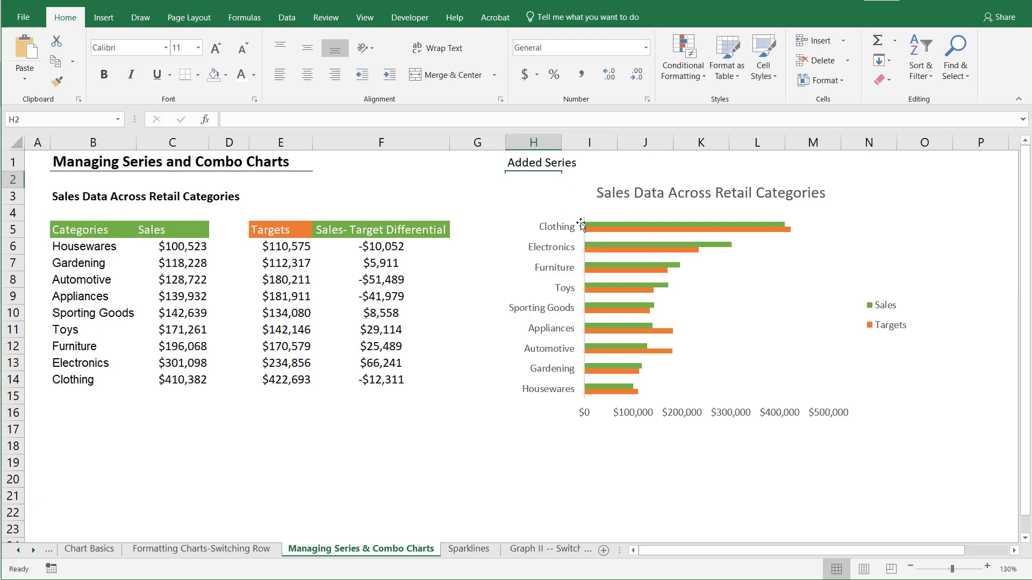
- Move the Sales Data Across Retail Categories chart below the data table, starting around row 16, and deselect it
left_click(617, 217)
left_click_drag(598, 199, 163, 408)
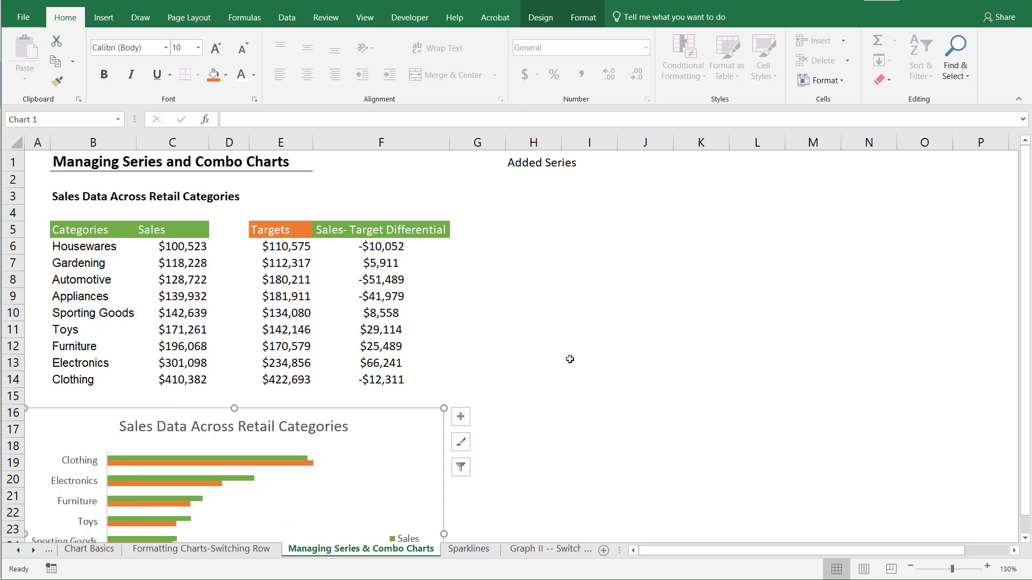
left_click(643, 343)
- Enter the label "Combo Chart" in cell H2, under the Added Series label
left_click(556, 175)
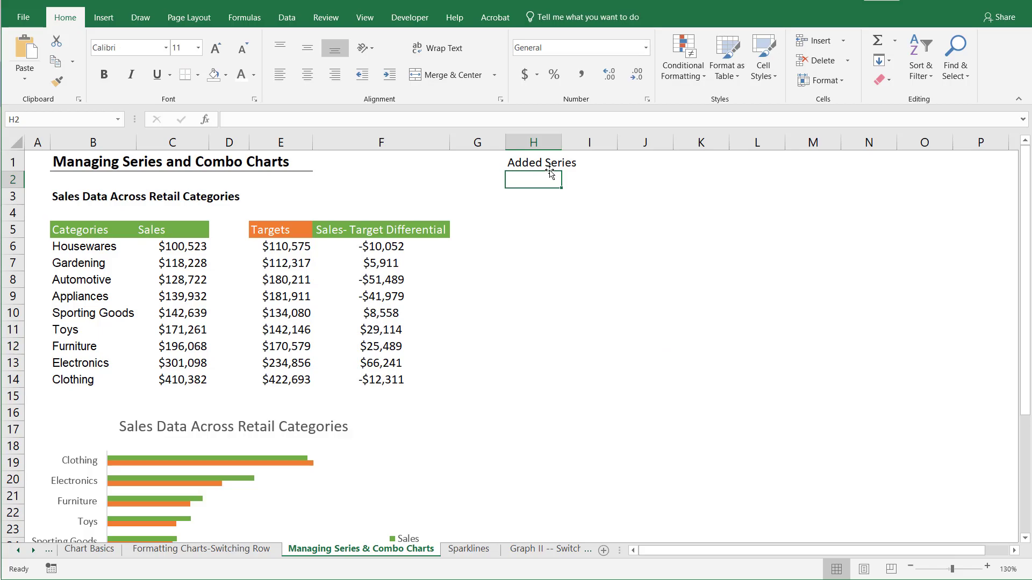
type("Co")
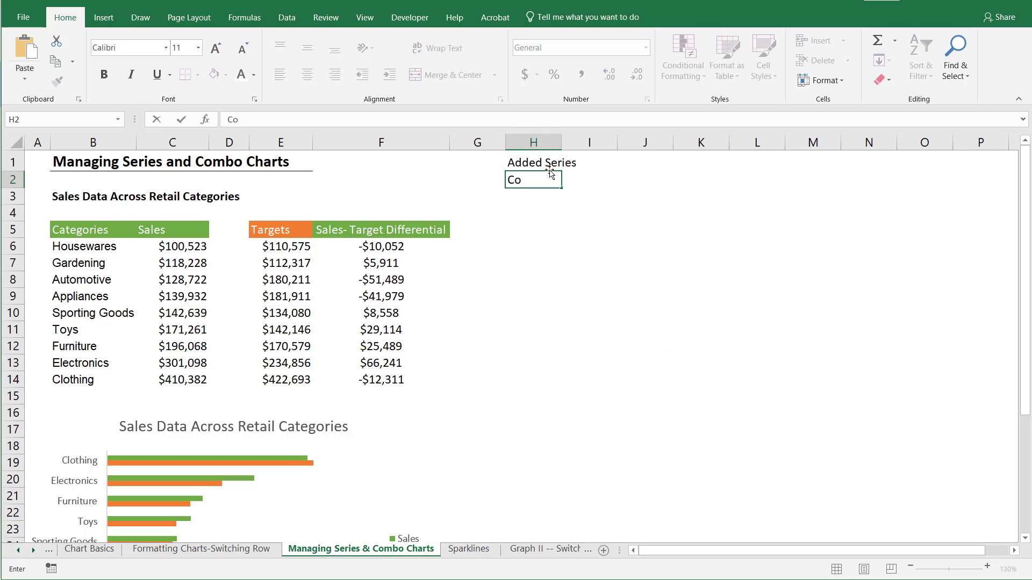
type("mbo Chart")
key("Return")
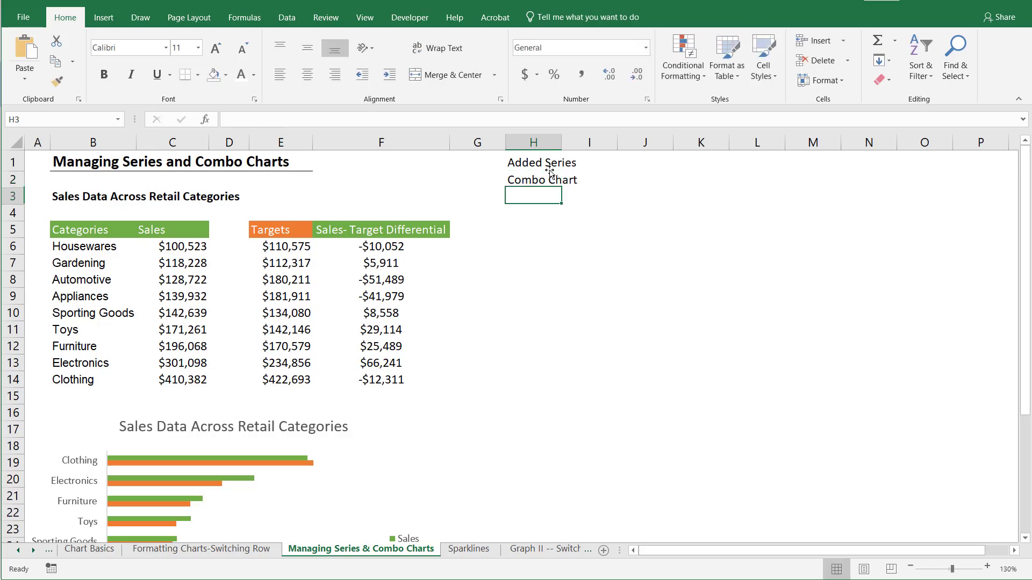
- Copy the whole Sales Data Across Retail Categories chart and paste a duplicate at cell I9
left_click(225, 455)
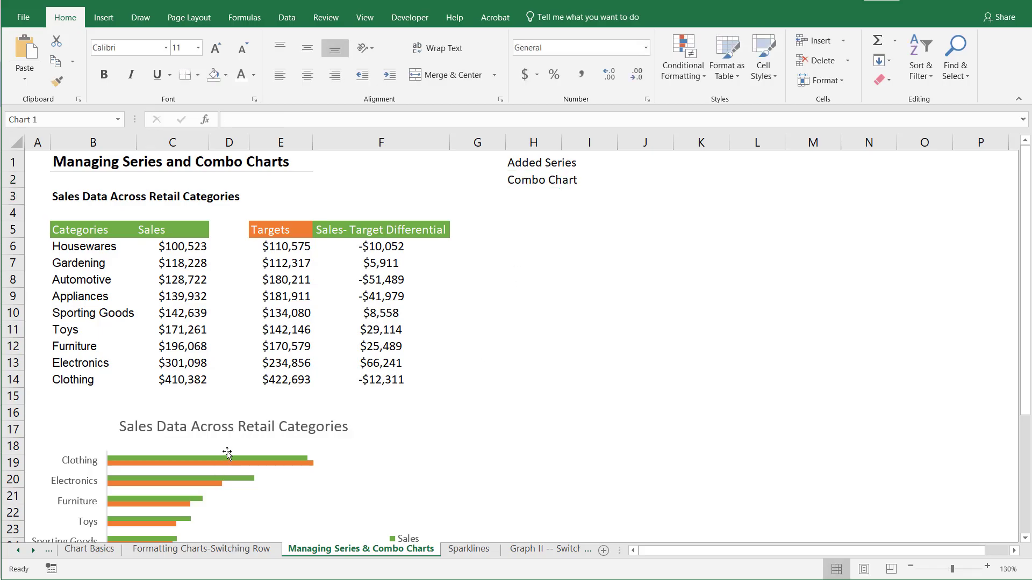
right_click(228, 452)
left_click(205, 438)
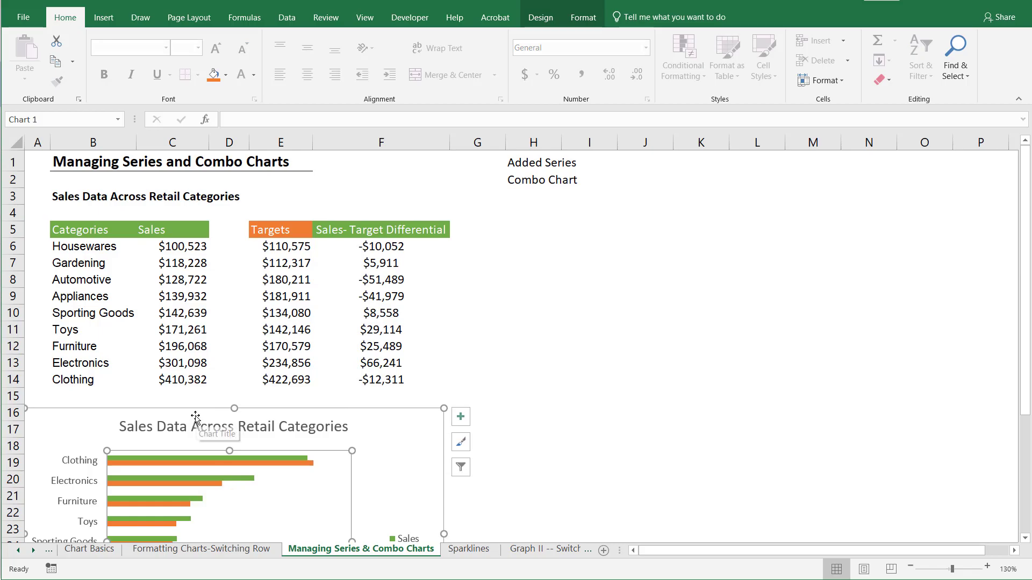
left_click(197, 413)
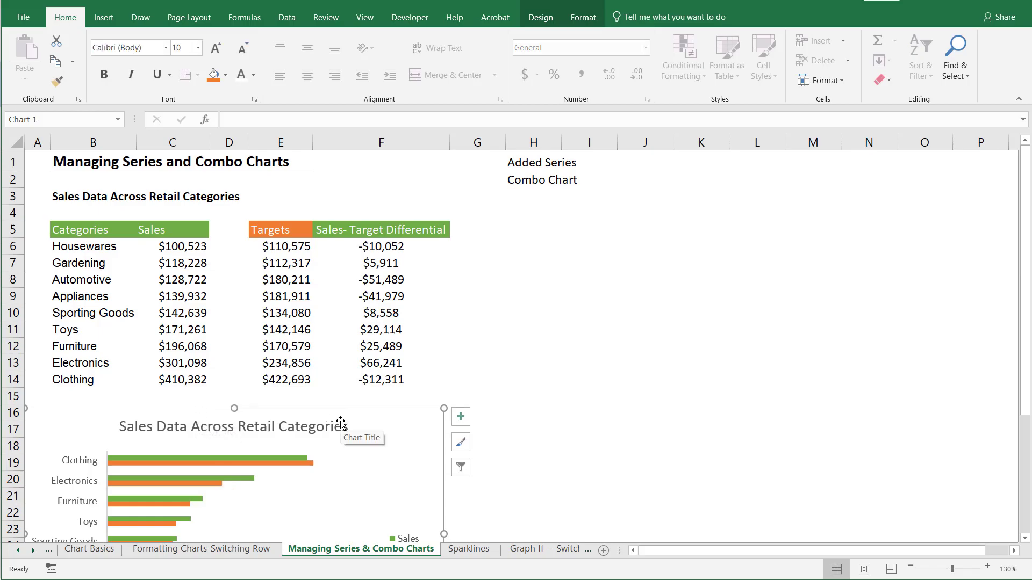
left_click(580, 291)
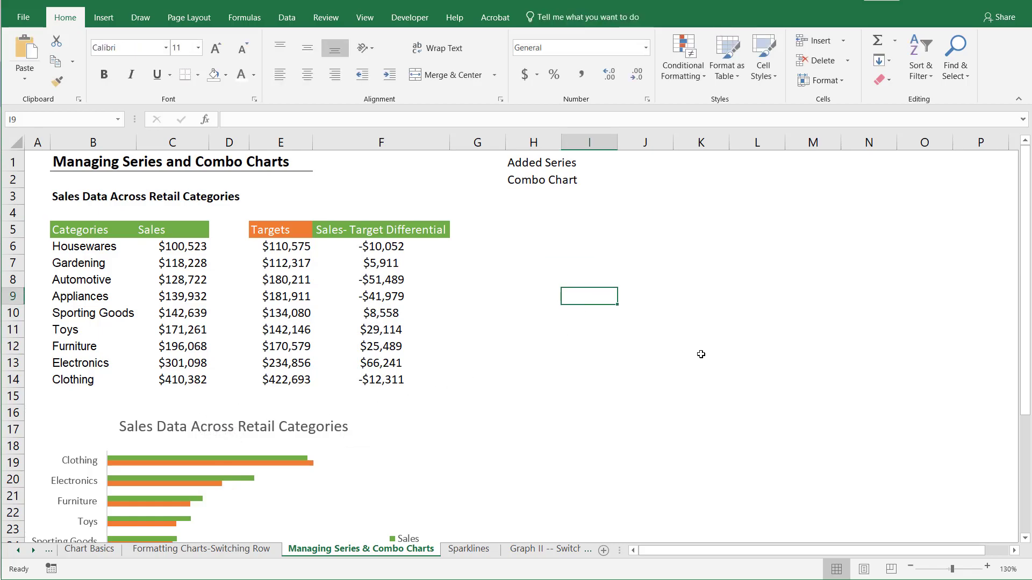
key("ctrl+v")
- Place the duplicate chart beside the data table, under the Combo Chart label, with its upper edge around row 4
left_click_drag(634, 294, 583, 210)
left_click(637, 278)
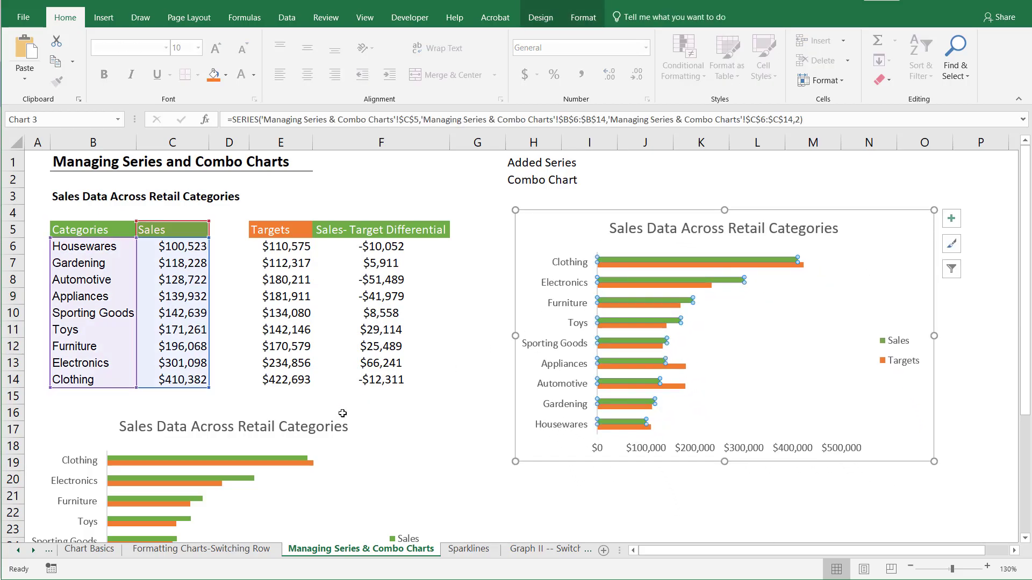
left_click(217, 490)
left_click(663, 318)
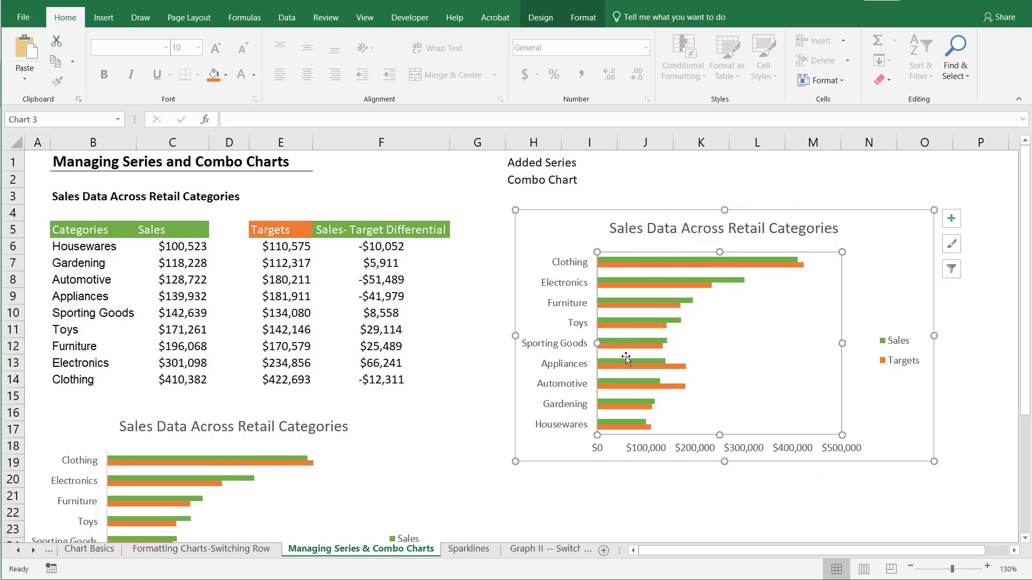
left_click_drag(654, 210, 629, 205)
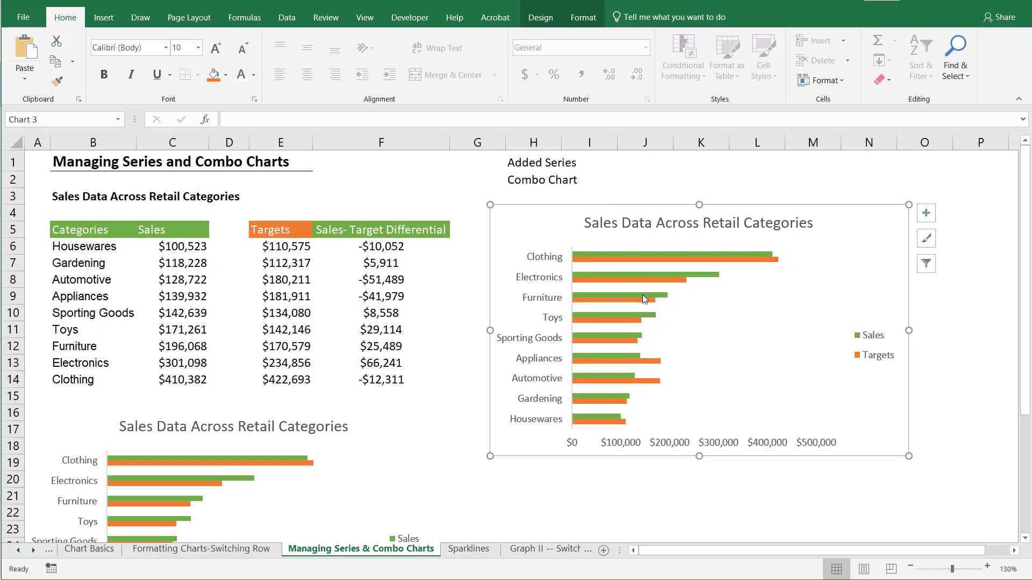
- Change the duplicate chart's type to a Clustered Column - Line combo and plot Sales on the secondary axis
mouse_move(644, 300)
left_click(540, 17)
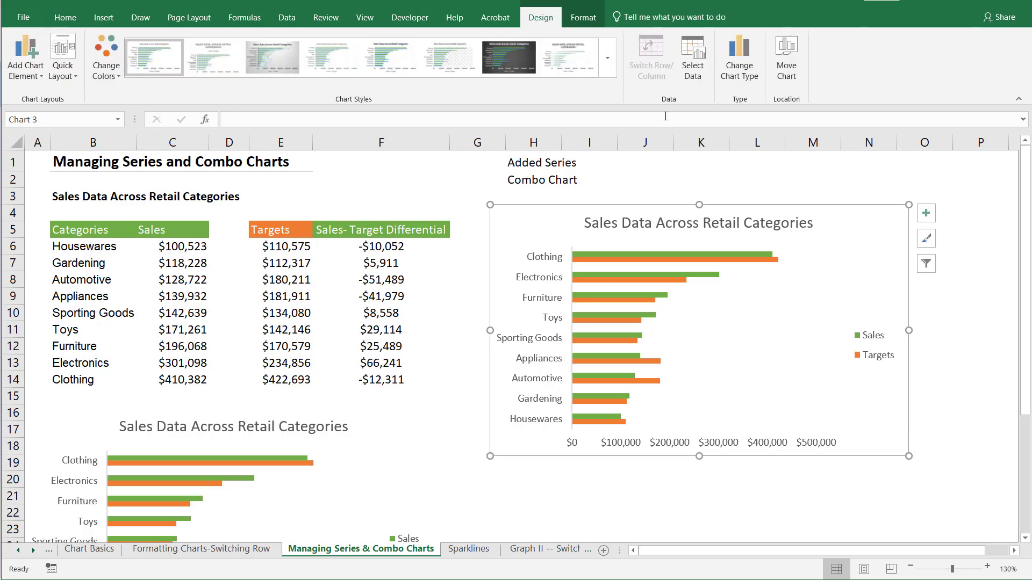
left_click(740, 73)
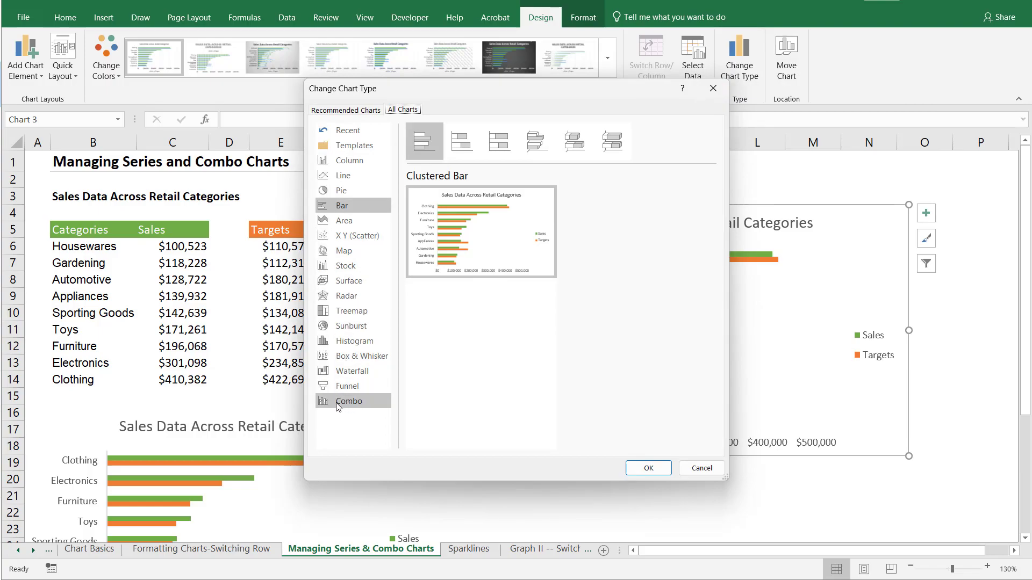
left_click(353, 402)
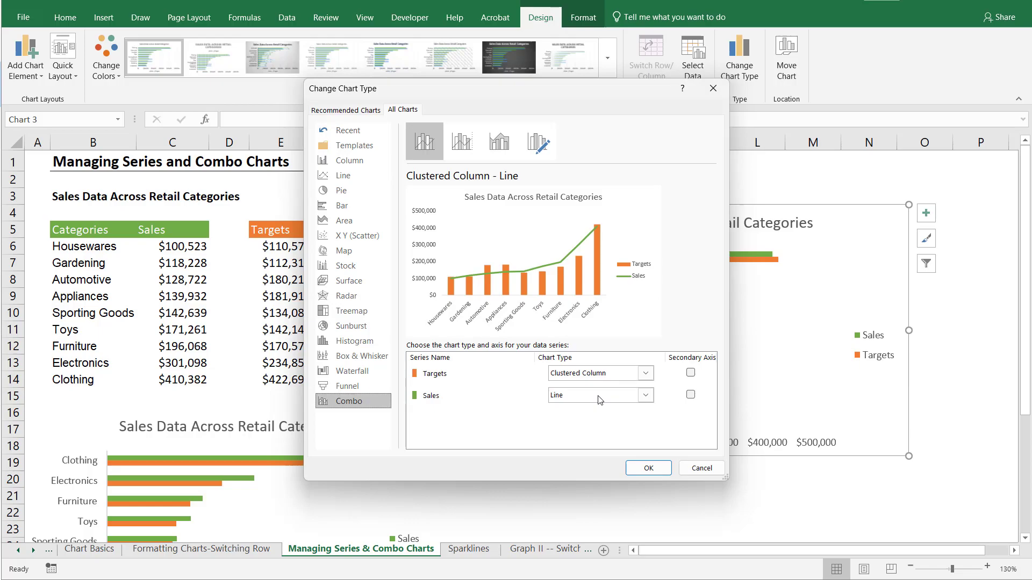
left_click(691, 395)
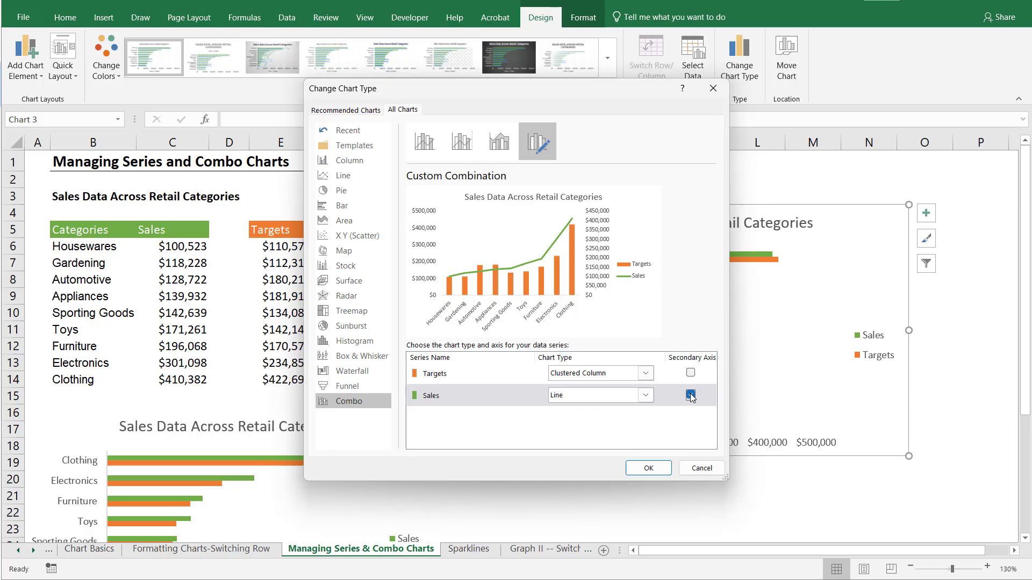
left_click(701, 472)
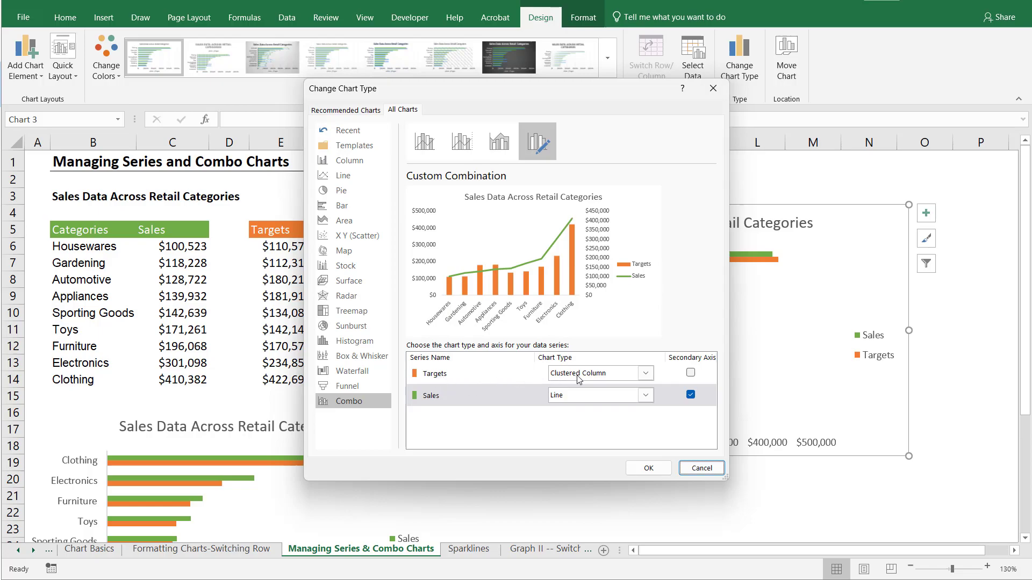
- Set Sales to Clustered Column without a secondary axis and Targets to Line, and apply the custom combination
left_click(592, 397)
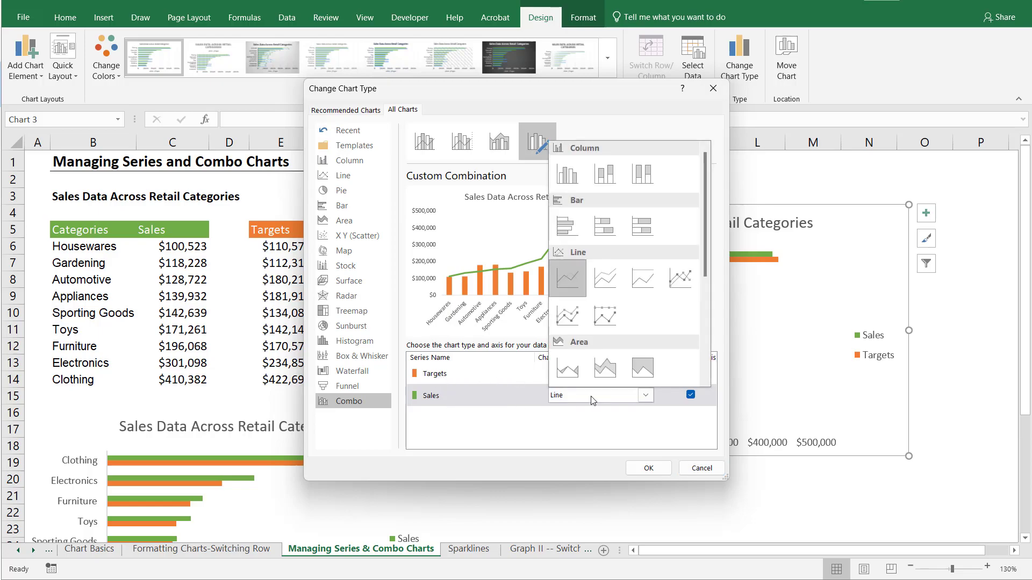
left_click(570, 186)
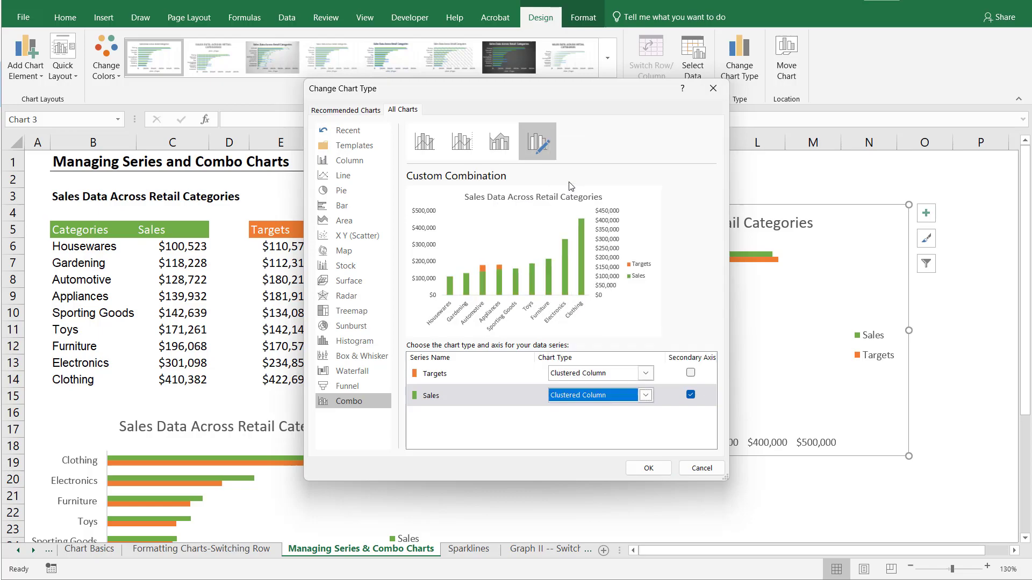
left_click(586, 379)
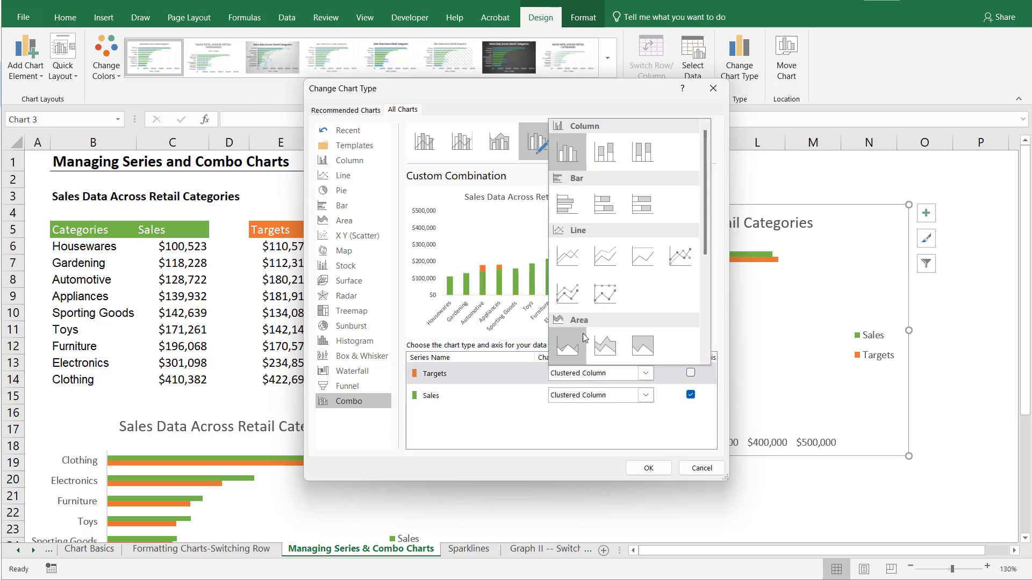
left_click(574, 263)
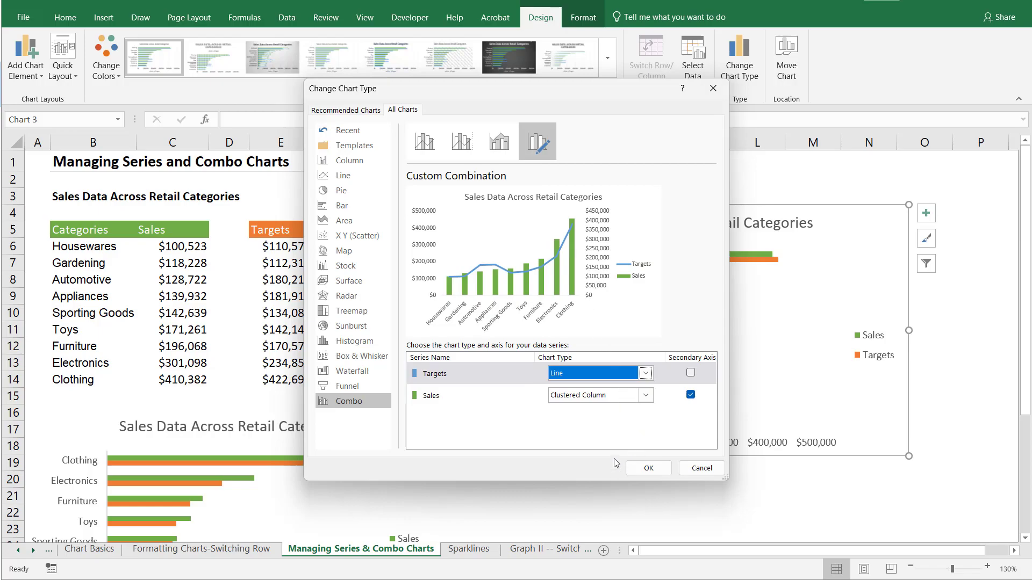
left_click(690, 395)
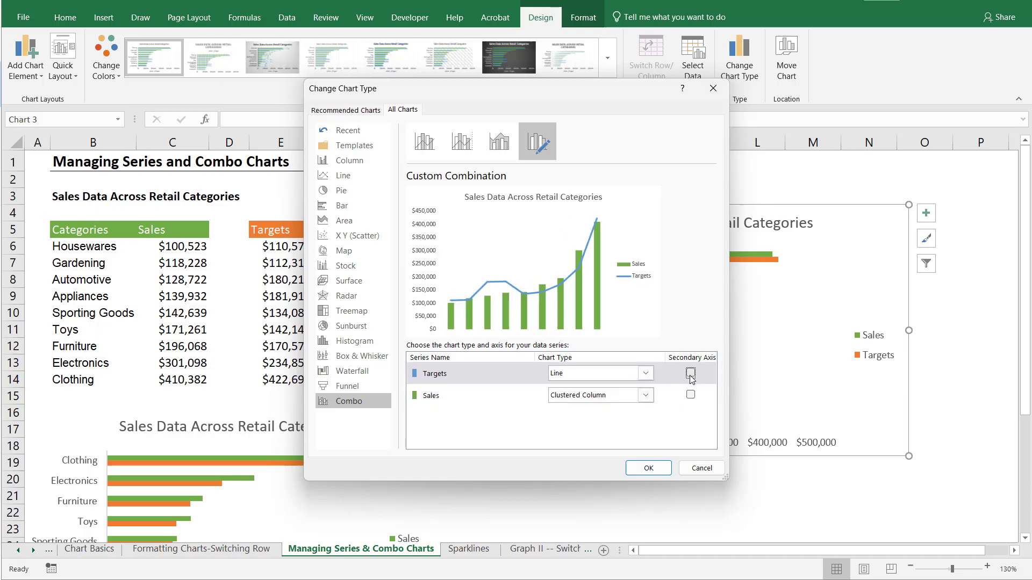
left_click(662, 467)
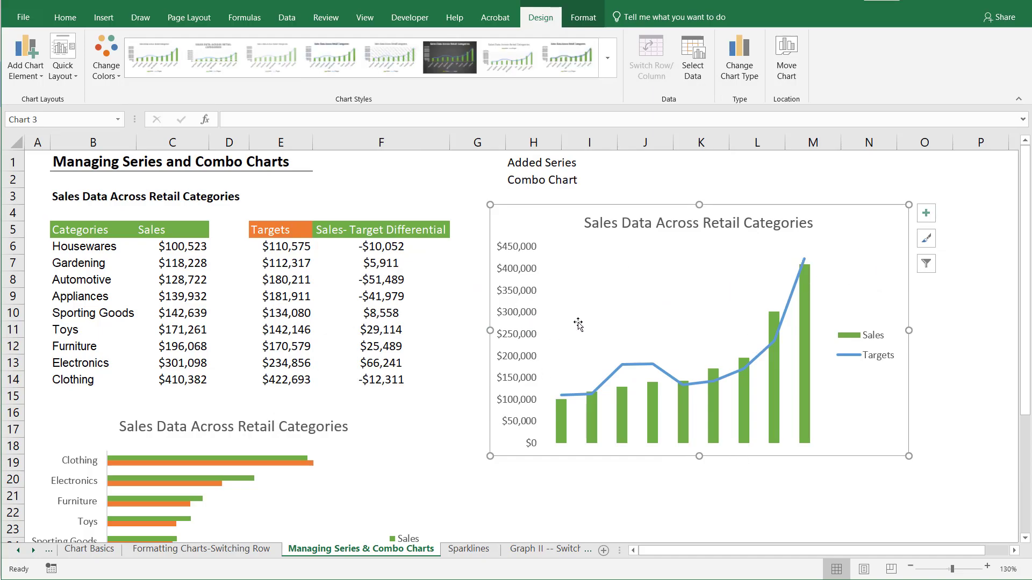
- Shift the combo chart slightly toward column H and add its primary horizontal axis
left_click_drag(845, 280, 861, 275)
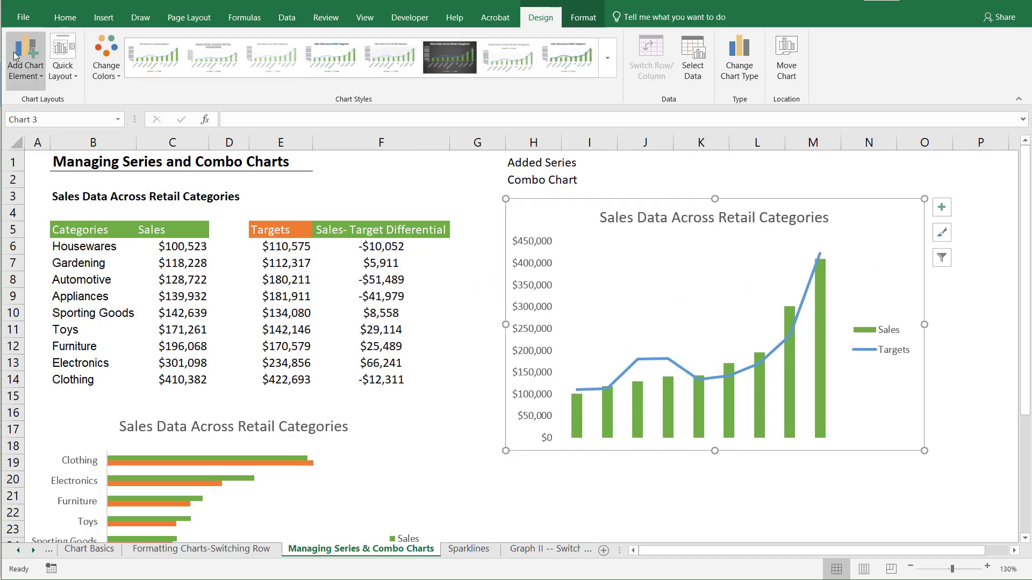
left_click(25, 59)
mouse_move(21, 99)
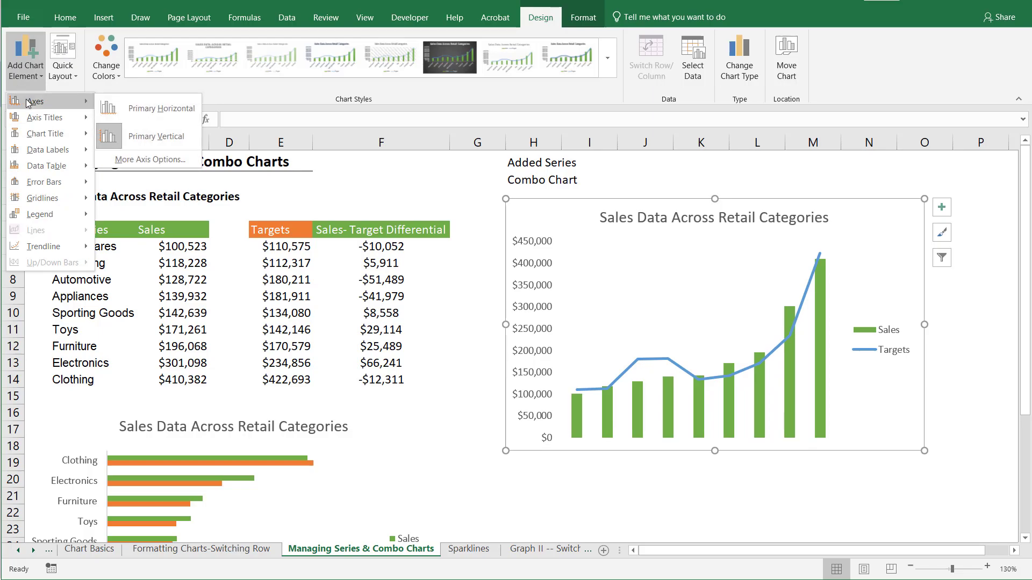
left_click(134, 105)
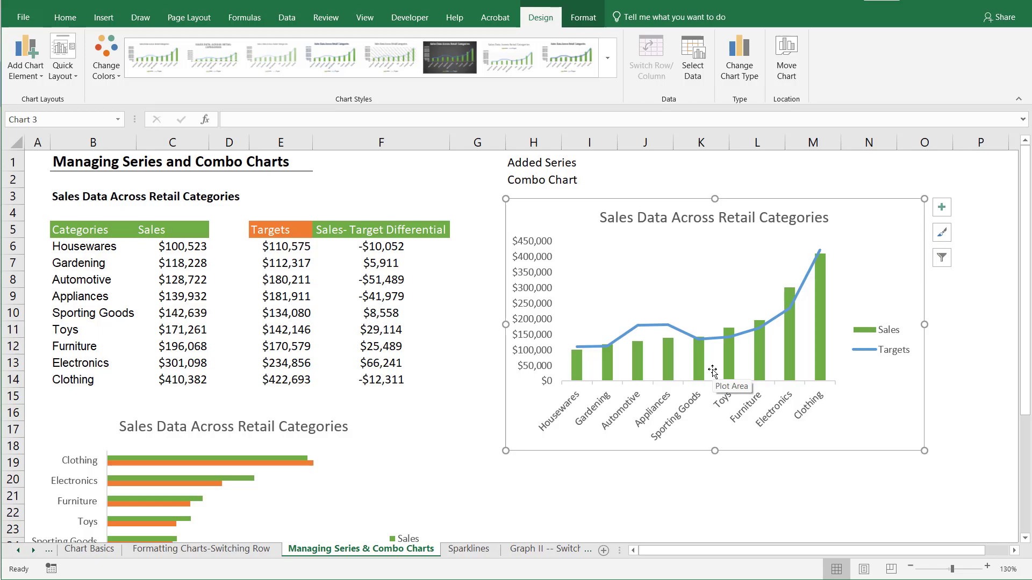
- Set the combo chart's Targets series to No line
left_click(672, 332)
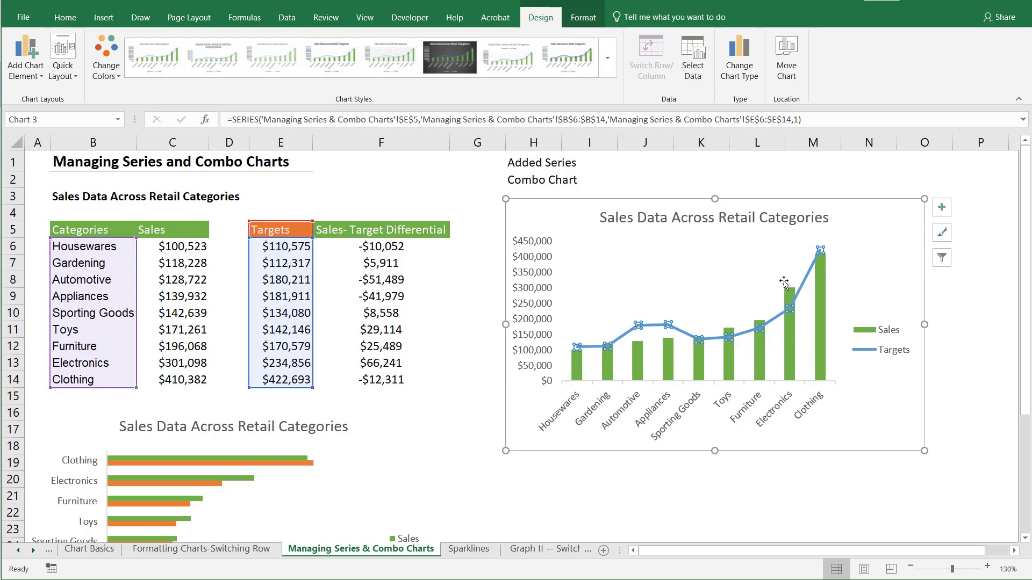
right_click(781, 316)
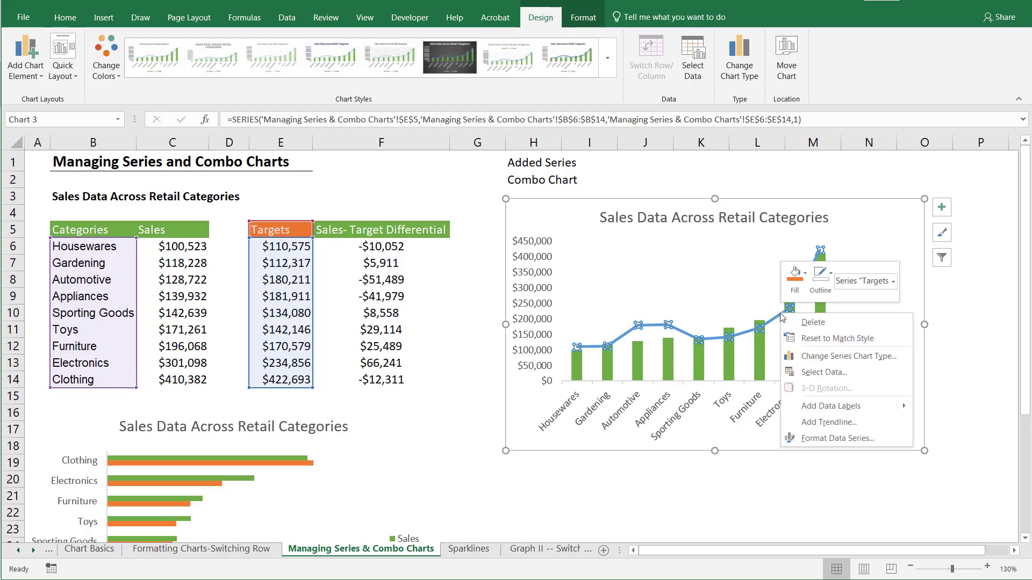
left_click(843, 438)
left_click(824, 550)
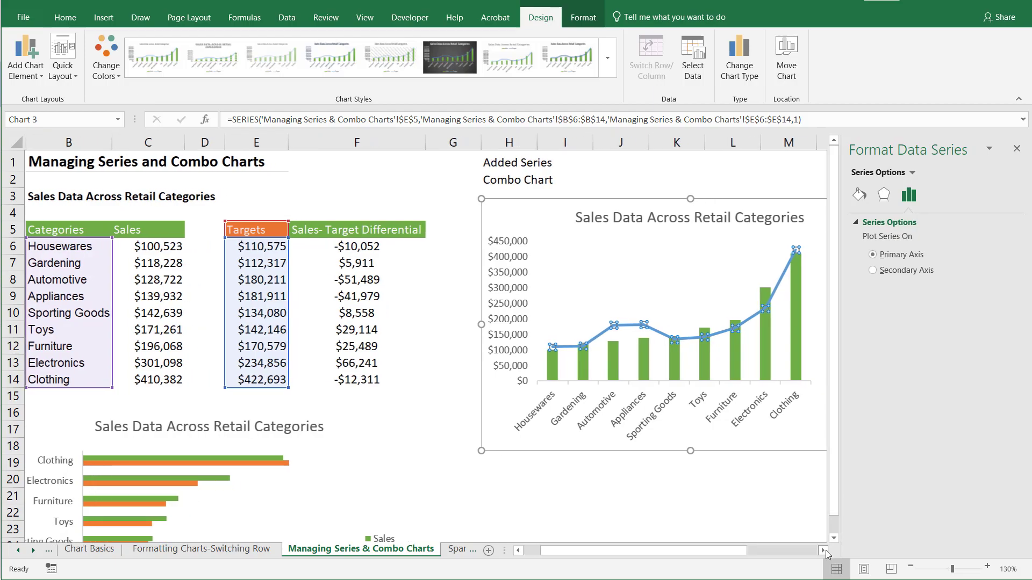
left_click(824, 550)
left_click(824, 551)
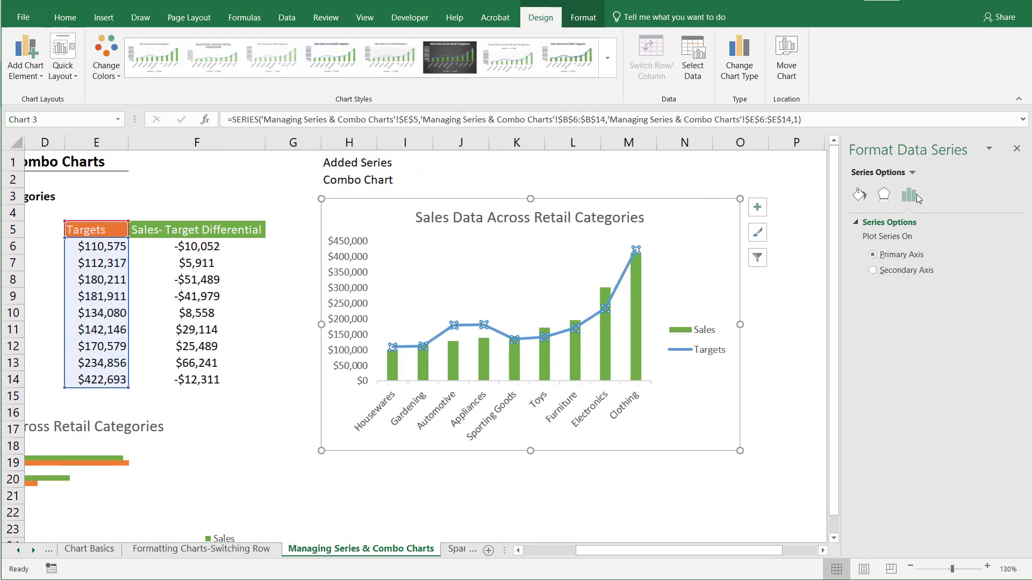
left_click(859, 194)
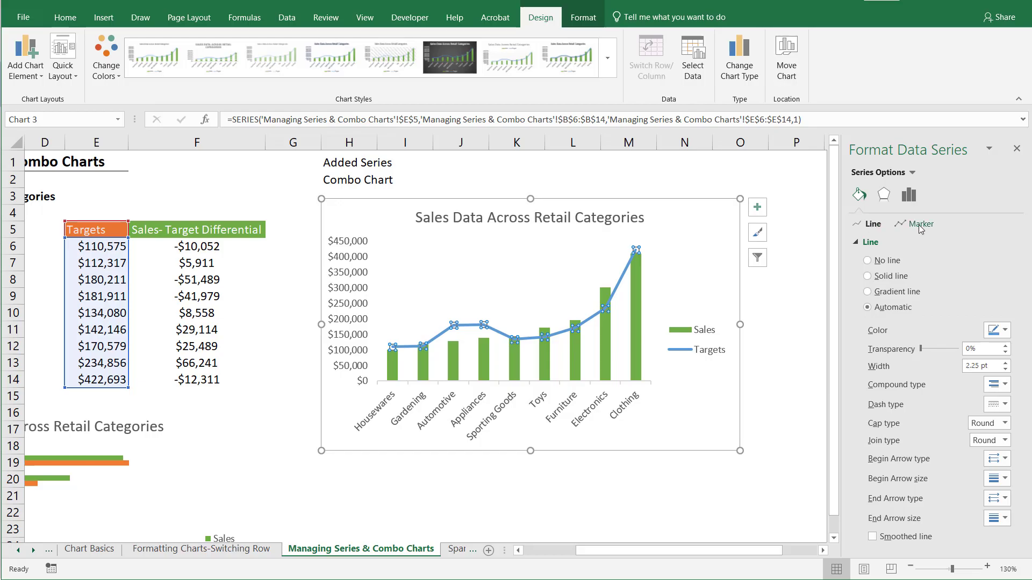
left_click(868, 261)
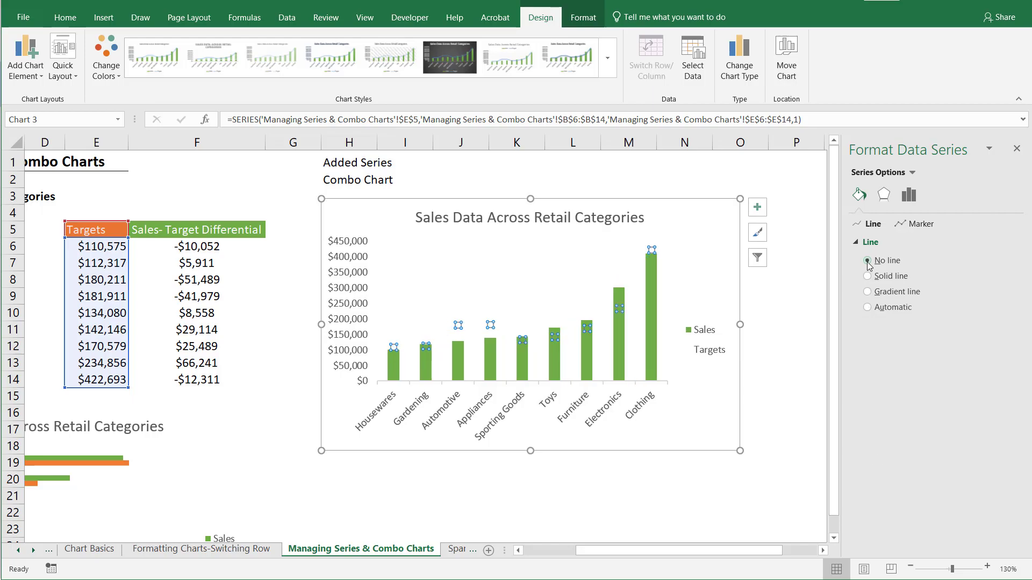
- Give the Targets series built-in X-shaped markers
left_click(917, 225)
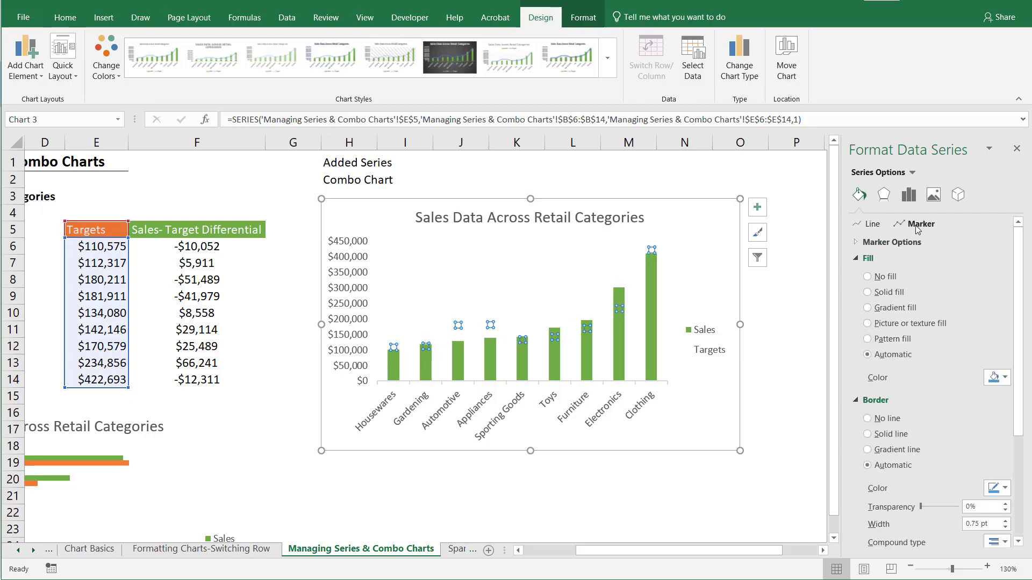
left_click(859, 243)
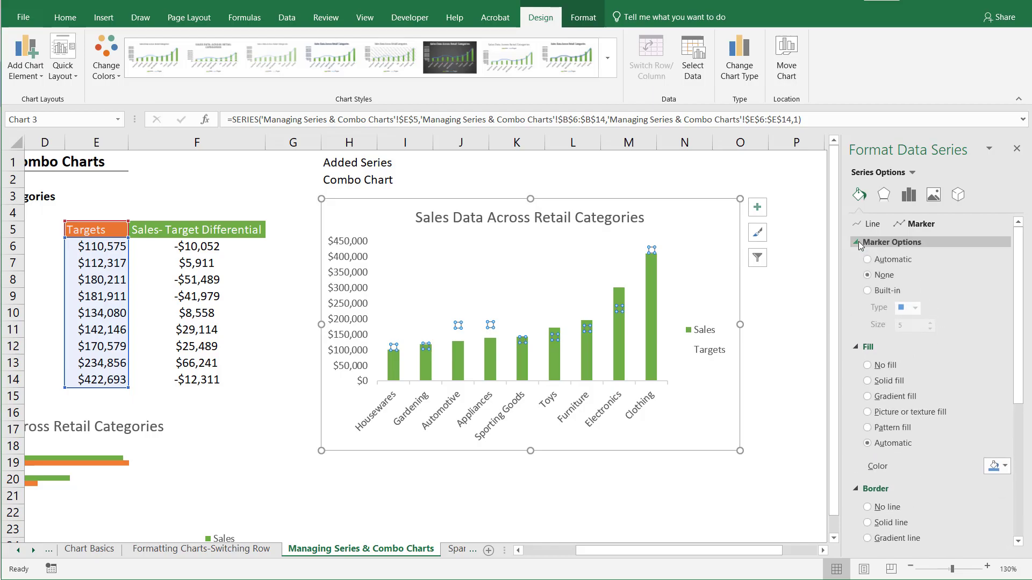
left_click(868, 291)
left_click(916, 308)
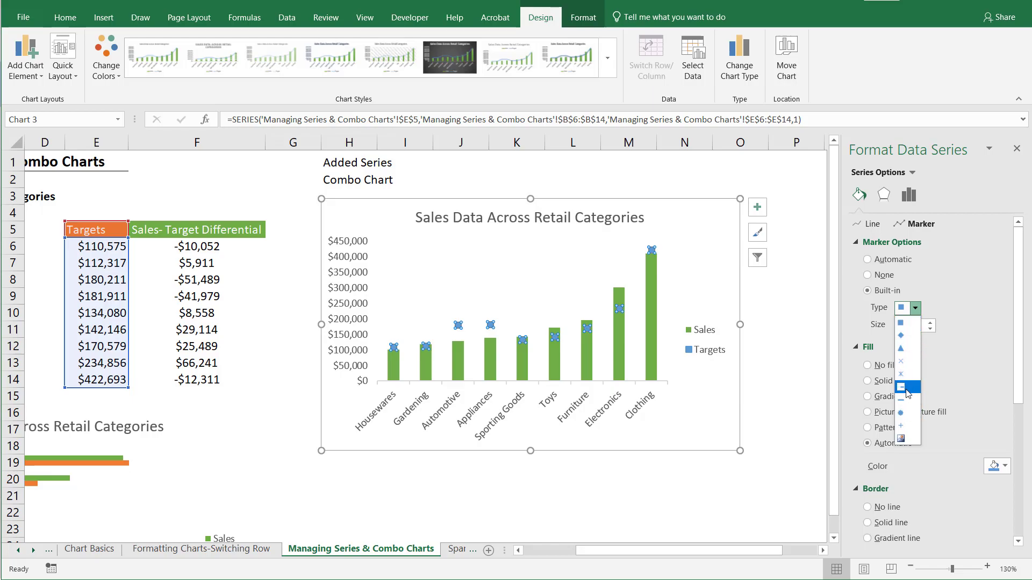
left_click(905, 363)
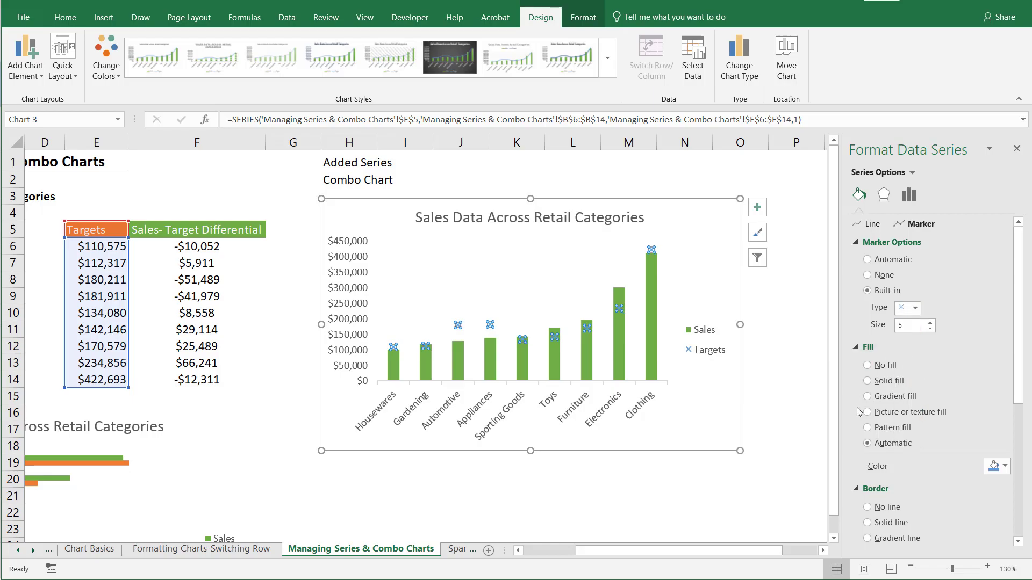
left_click(804, 314)
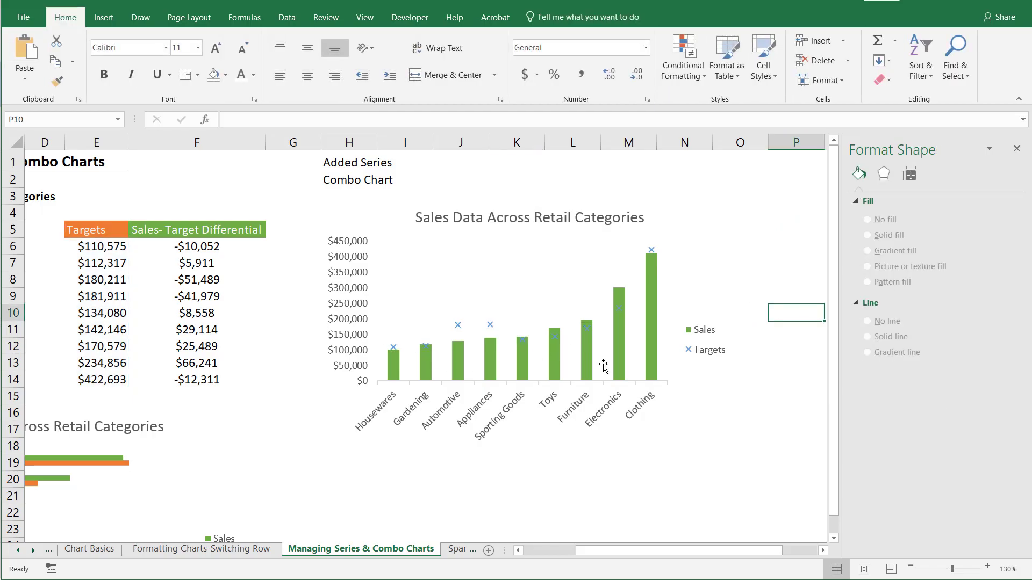
- Fill the Sales columns with the lighter blue theme colour beside green
left_click(652, 307)
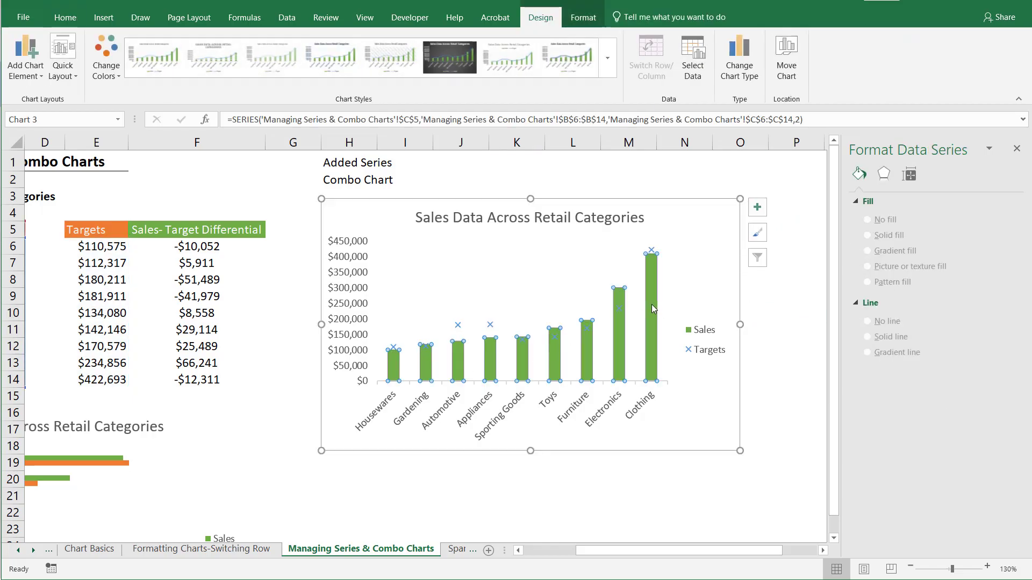
left_click(588, 17)
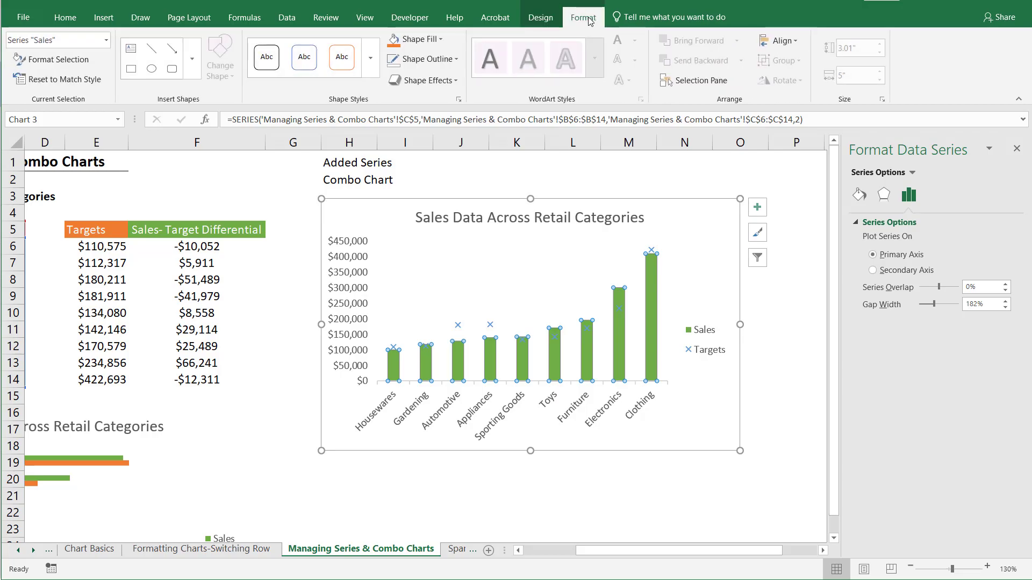
left_click(434, 43)
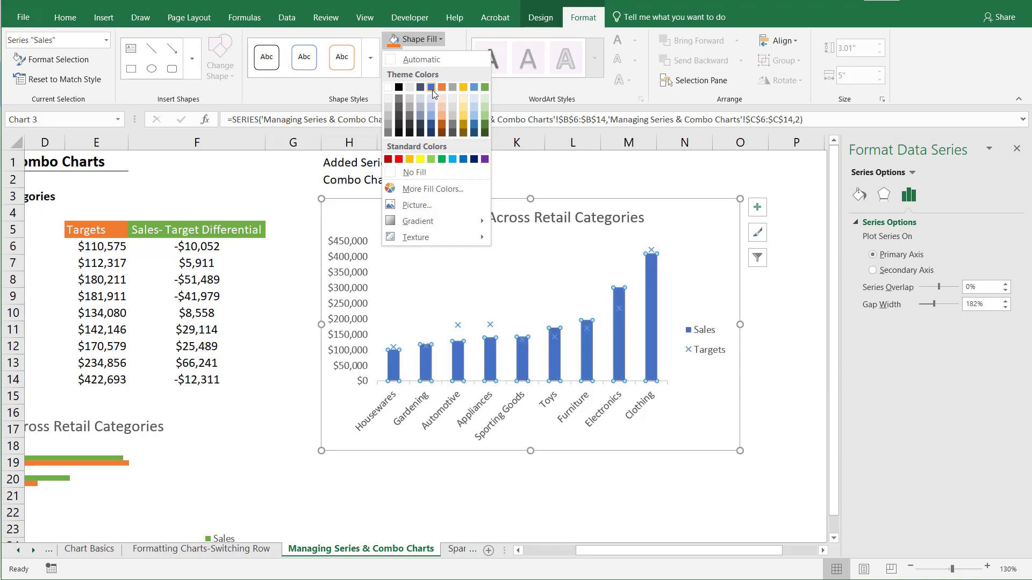
left_click(474, 89)
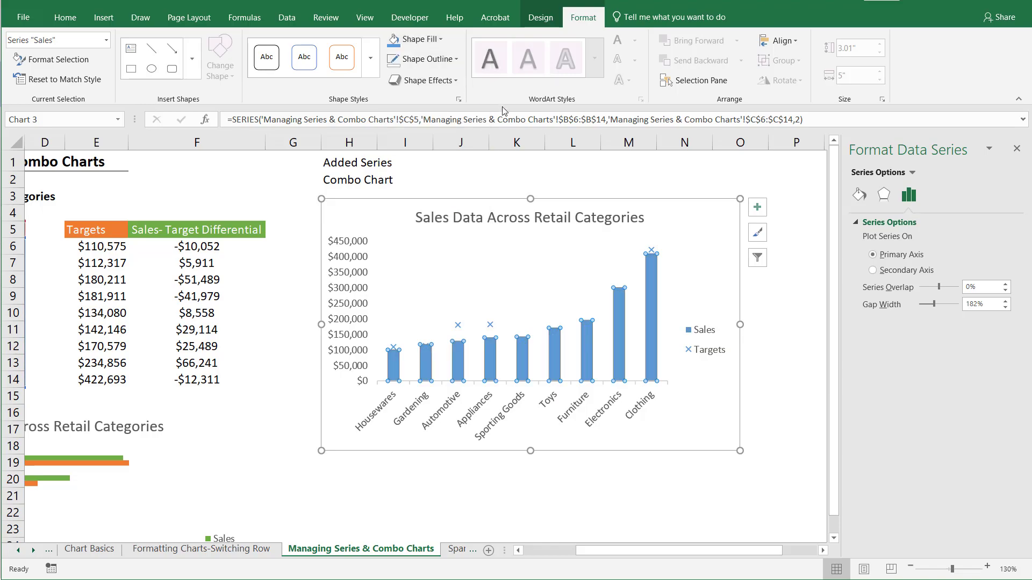
left_click(562, 232)
- Give the Targets markers a solid orange border with a width of 1 pt
left_click(490, 325)
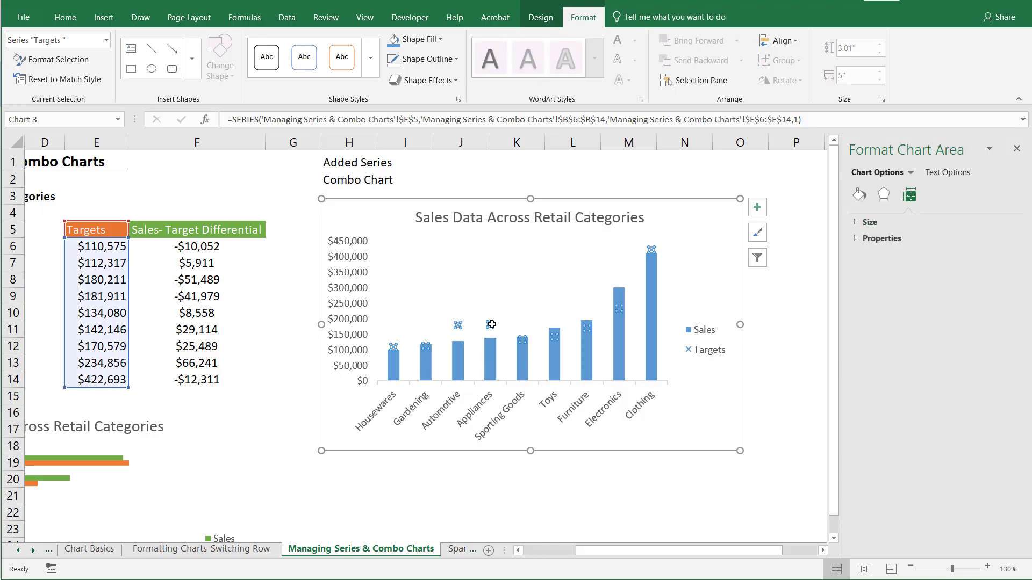
left_click(426, 58)
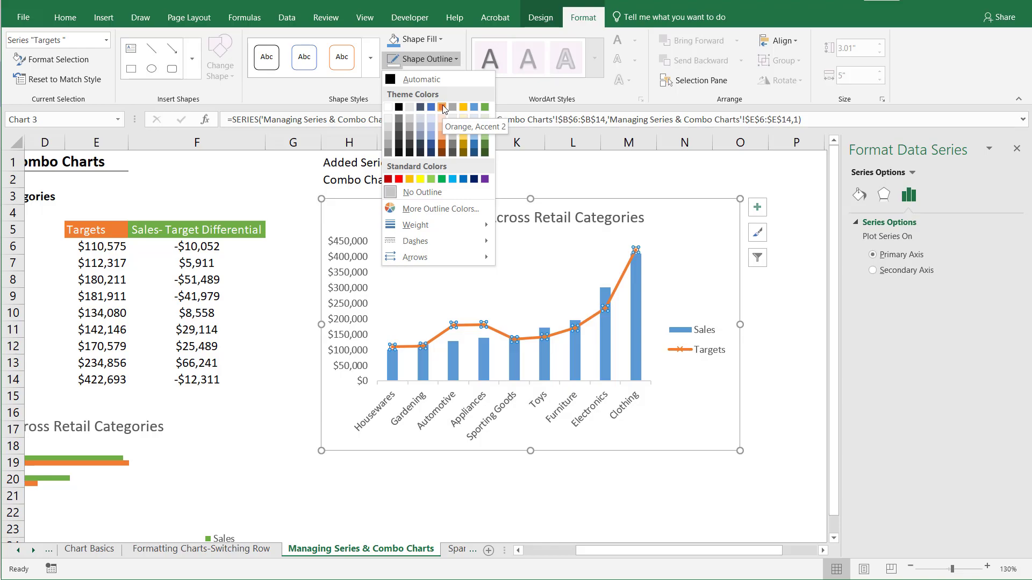
left_click(859, 195)
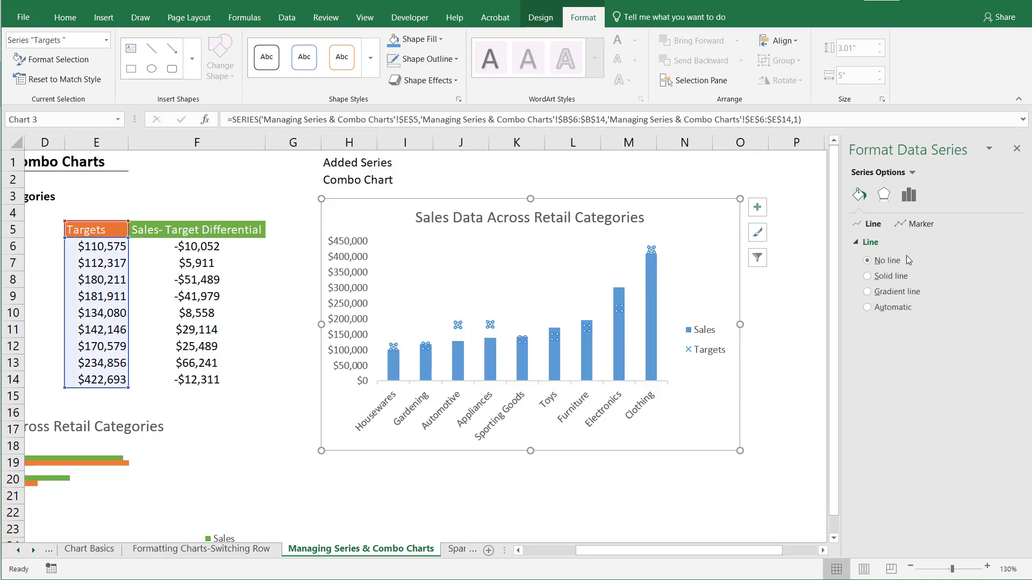
left_click(921, 223)
left_click(859, 243)
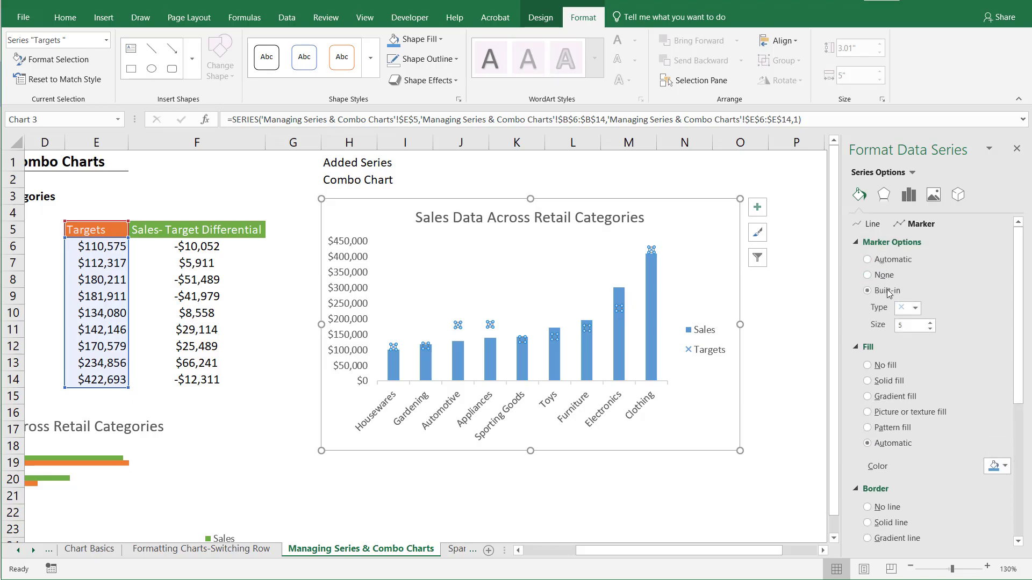
left_click(916, 309)
left_click(915, 309)
scroll(935, 350, "down", 8)
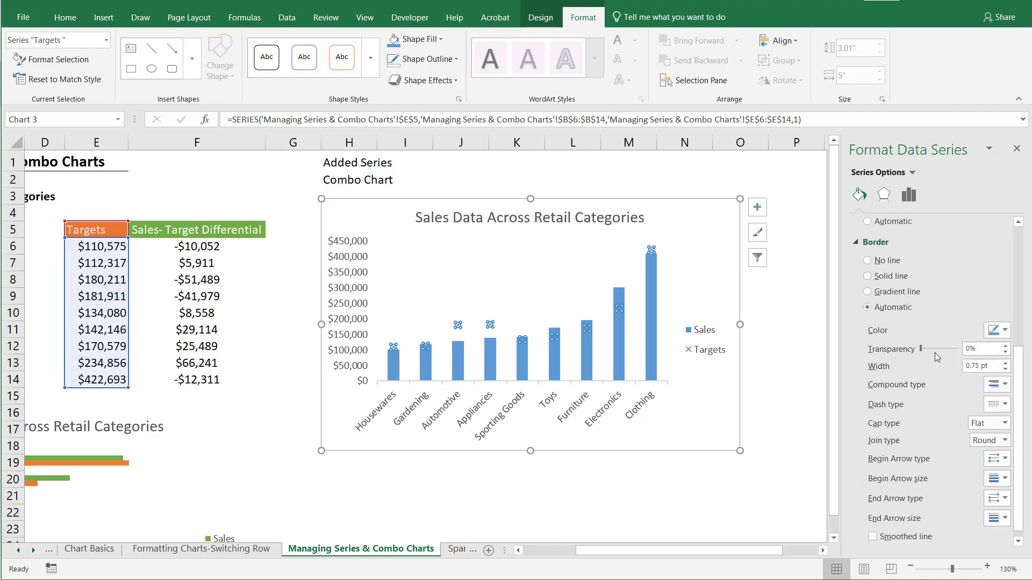
left_click(1003, 332)
left_click(1031, 359)
left_click(894, 308)
left_click(992, 330)
left_click(1031, 360)
left_click(1005, 362)
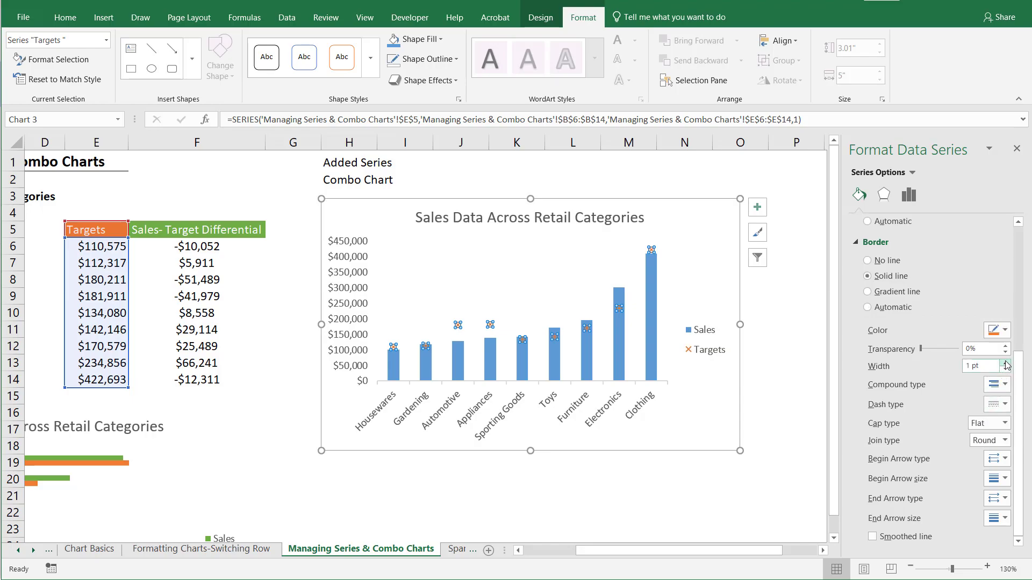
- Set the Targets marker size to 8
scroll(924, 302, "up", 2)
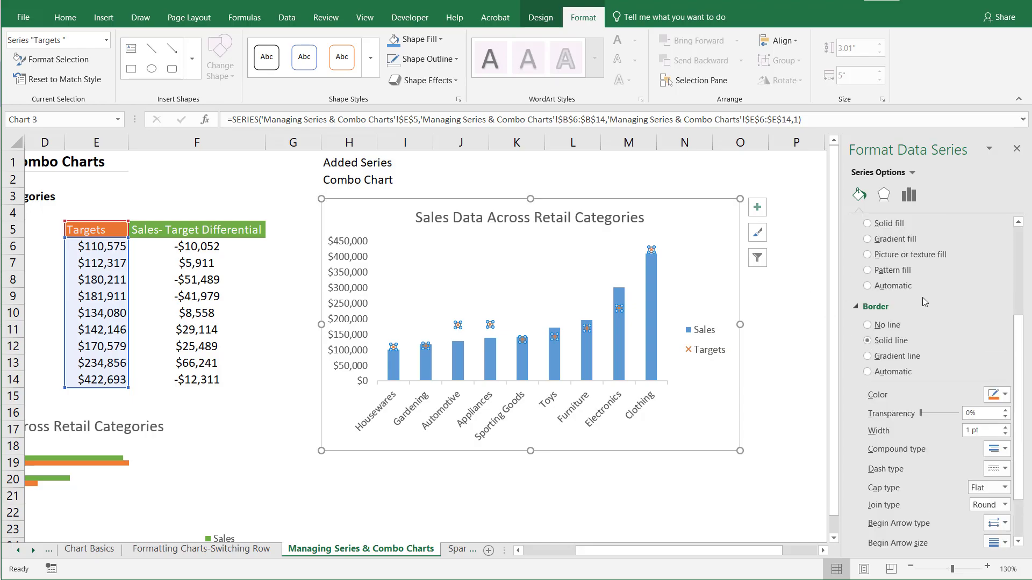
scroll(925, 302, "up", 2)
left_click(890, 242)
left_click(930, 323)
left_click(931, 322)
left_click(930, 323)
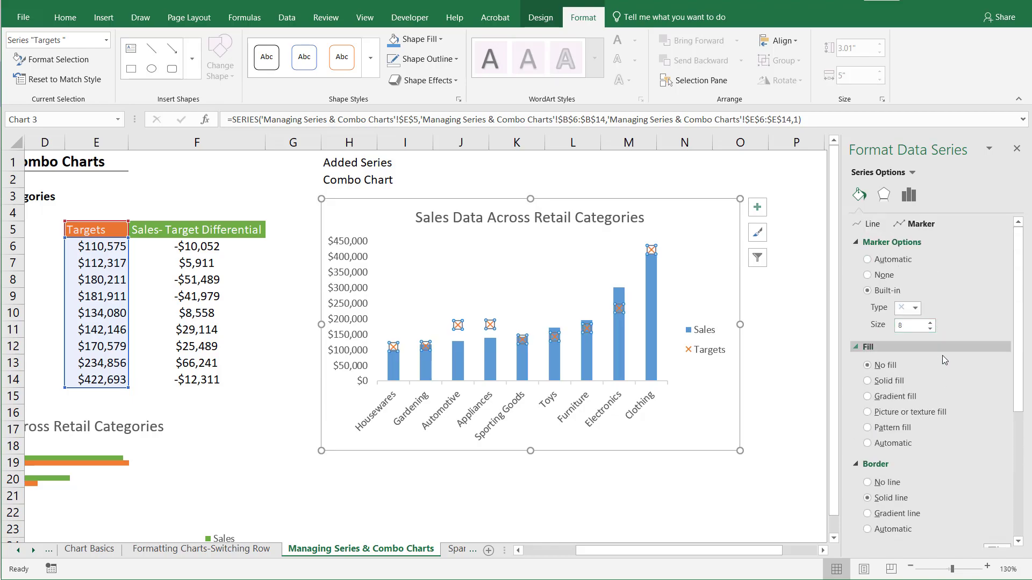
left_click(697, 312)
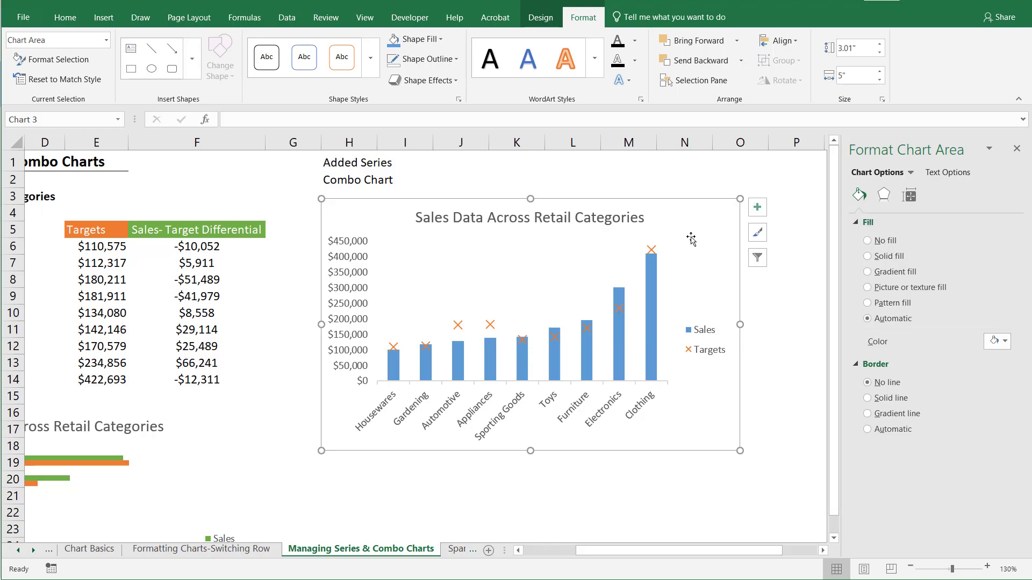
- Change the built-in marker type of the Targets series to the short dash
left_click(651, 250)
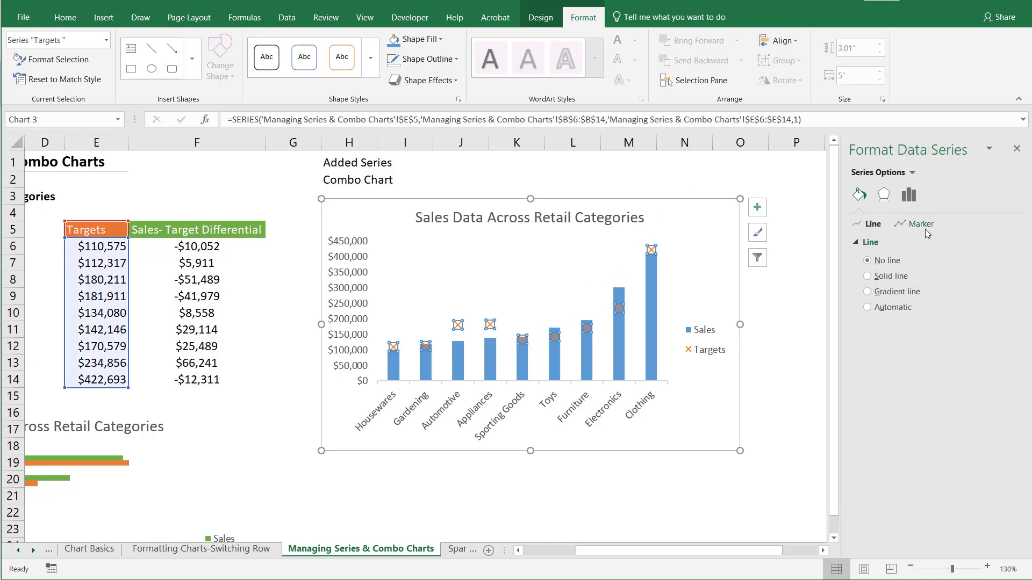
left_click(920, 224)
left_click(892, 242)
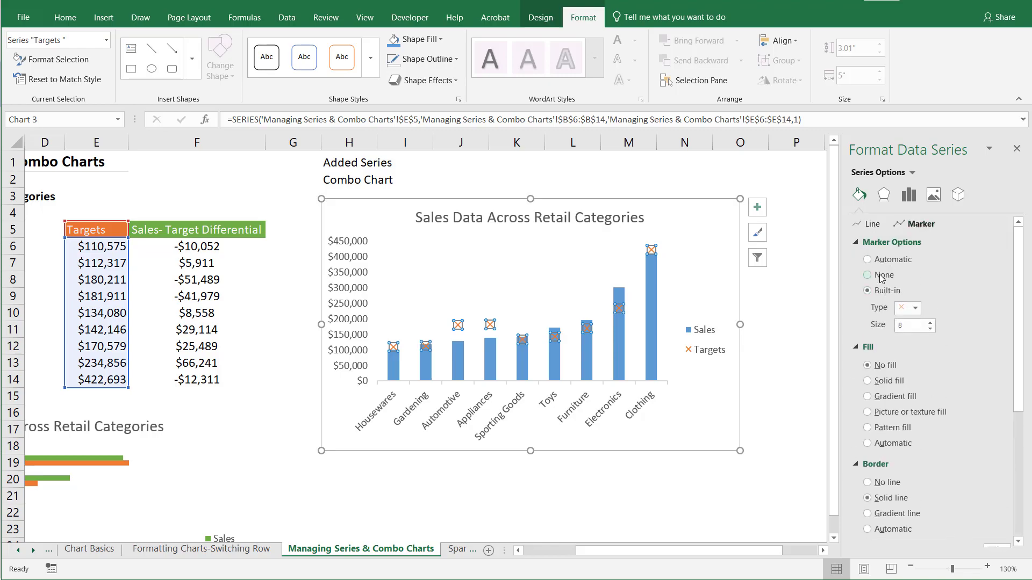
left_click(916, 308)
left_click(903, 391)
left_click(655, 190)
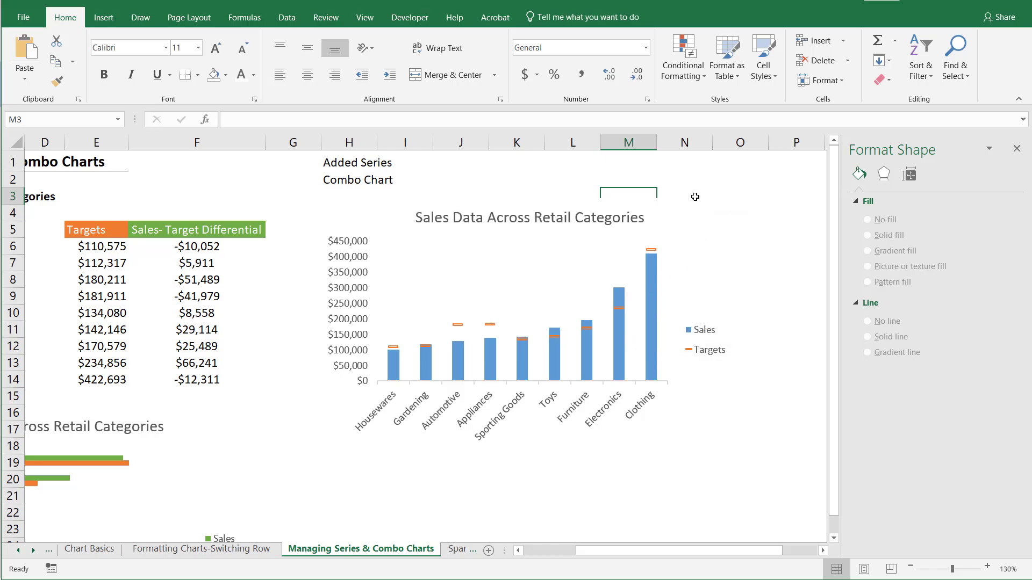
- Draw a horizontal straight line about 0.37" wide above the combo chart, at column M around rows 1 and 2
left_click(709, 214)
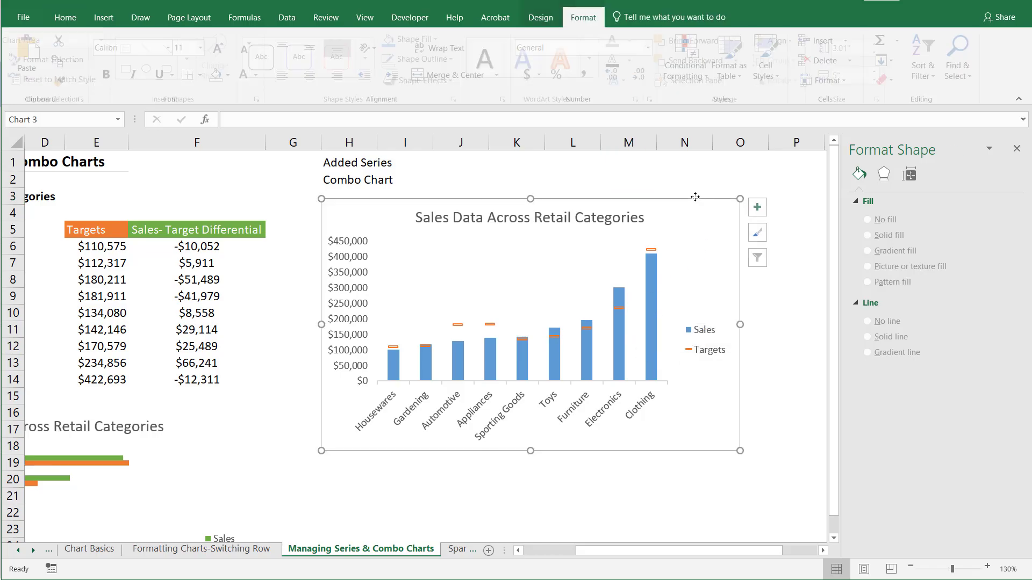
left_click(678, 175)
left_click(102, 18)
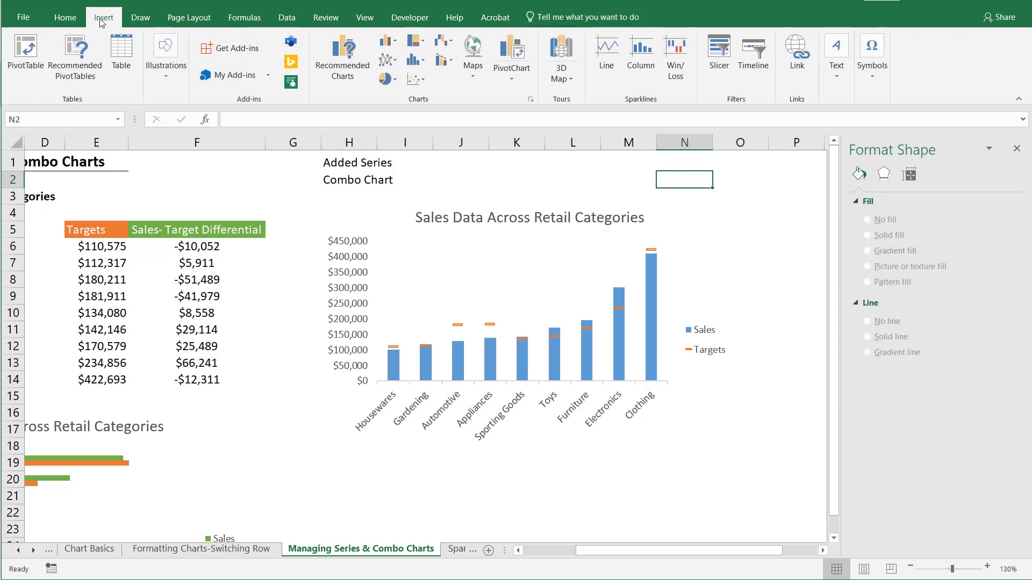
left_click(177, 51)
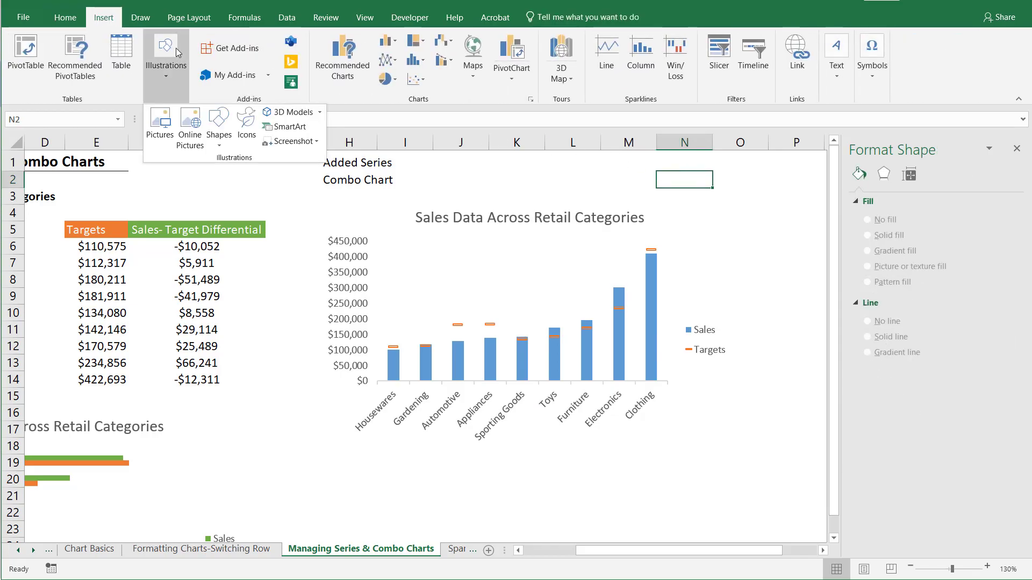
left_click(219, 129)
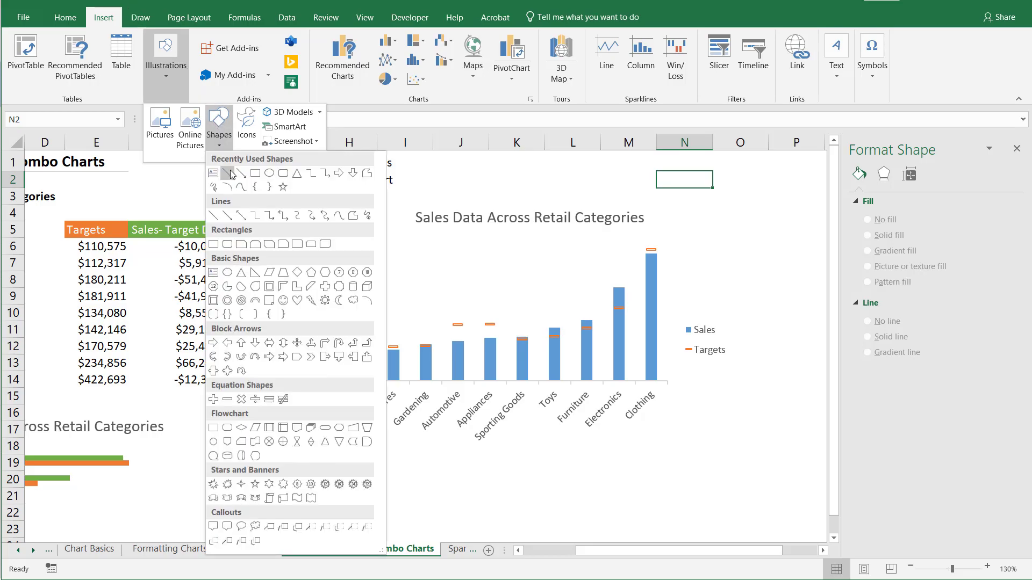
left_click(230, 175)
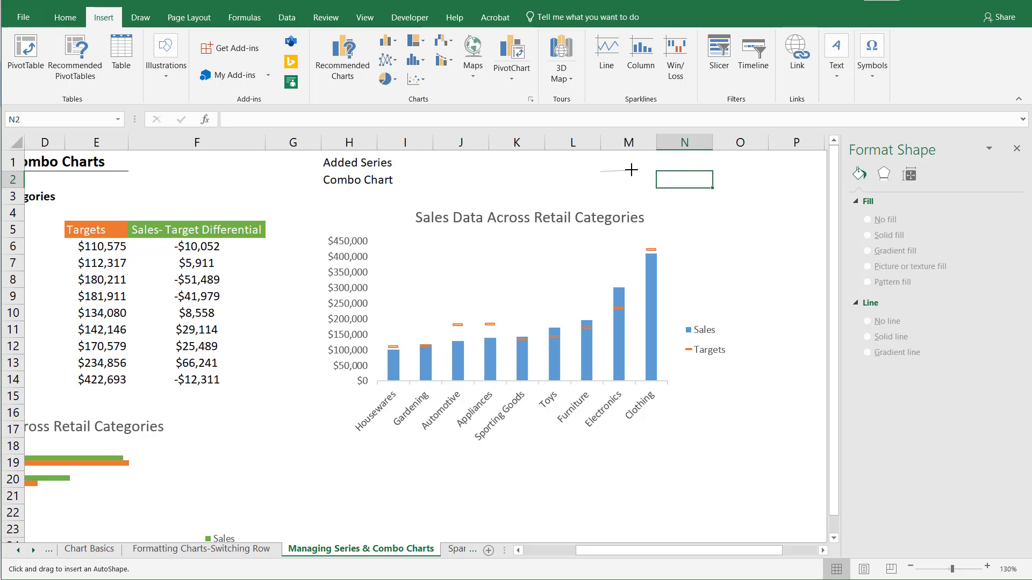
left_click_drag(631, 172, 631, 171)
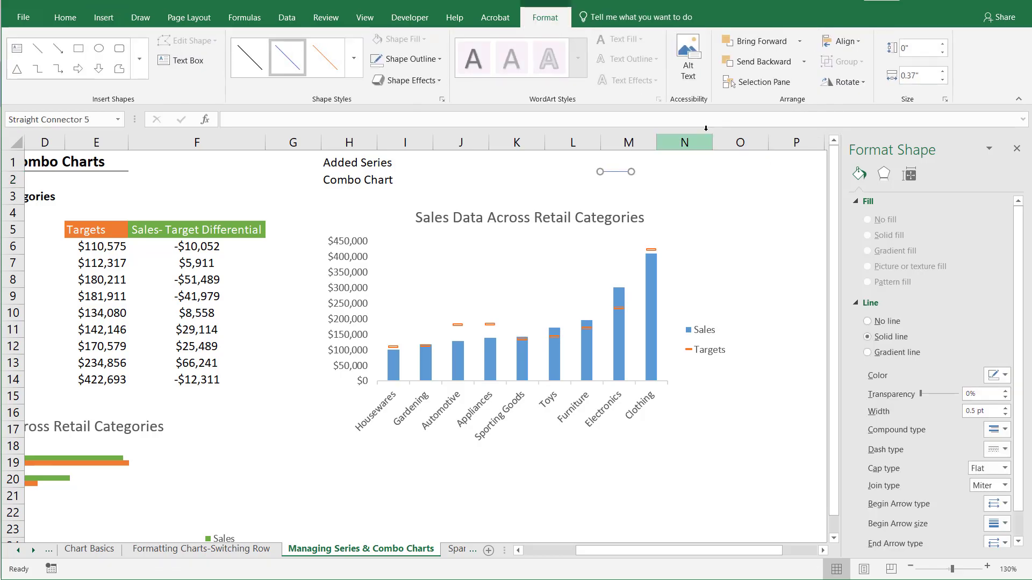
- Level the line above the chart by setting its height to 0", and give it a 3 pt outline weight
left_click_drag(631, 171, 631, 166)
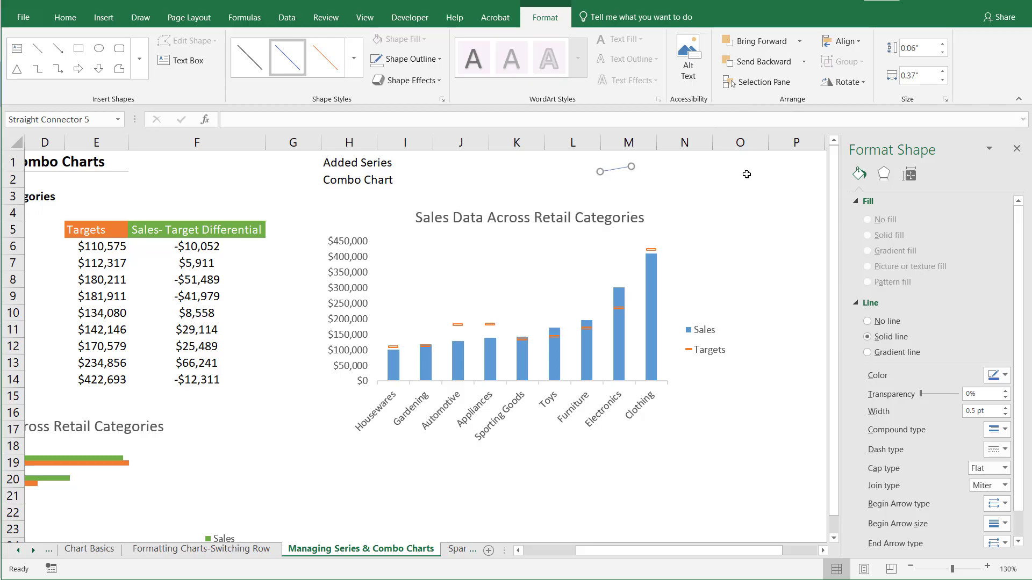
left_click(943, 52)
left_click(411, 59)
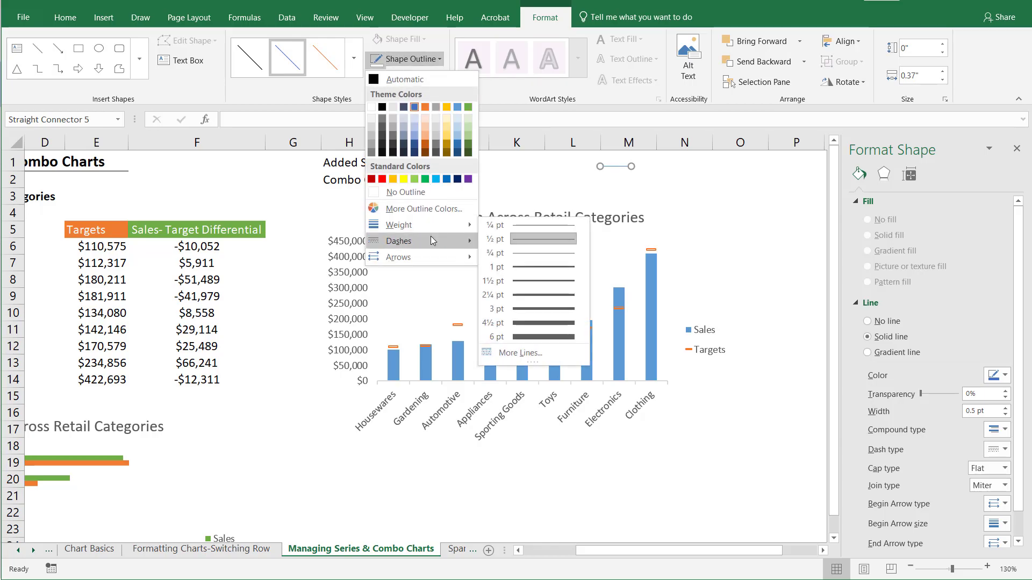
mouse_move(431, 240)
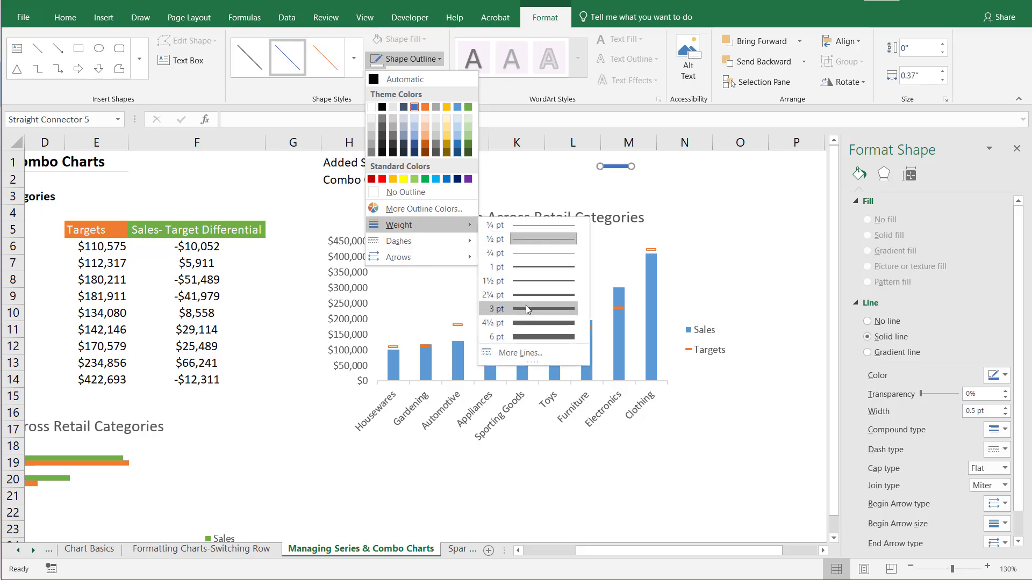
left_click(526, 308)
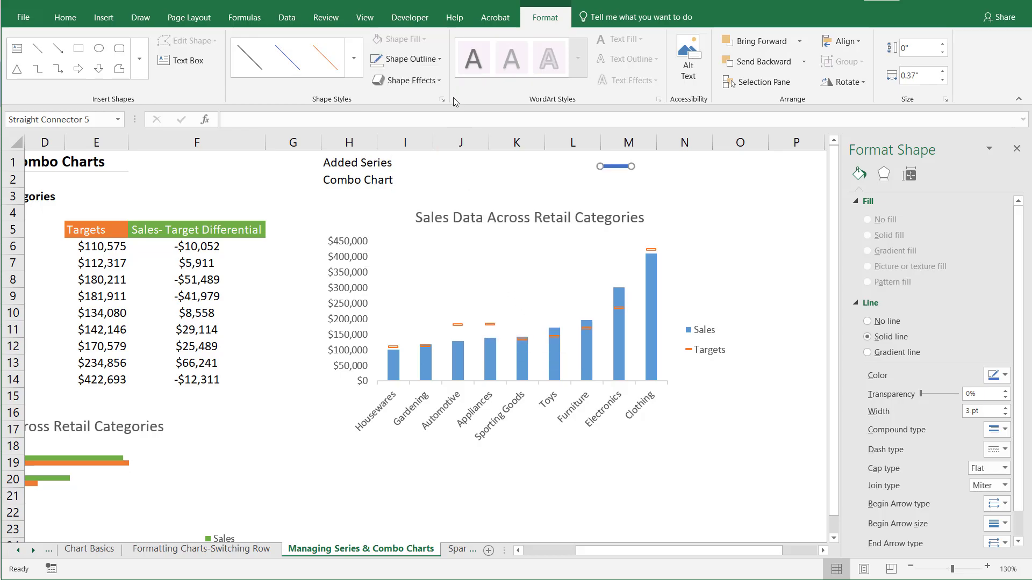
- Color the outline of the line above the chart with the orange theme color
left_click(438, 60)
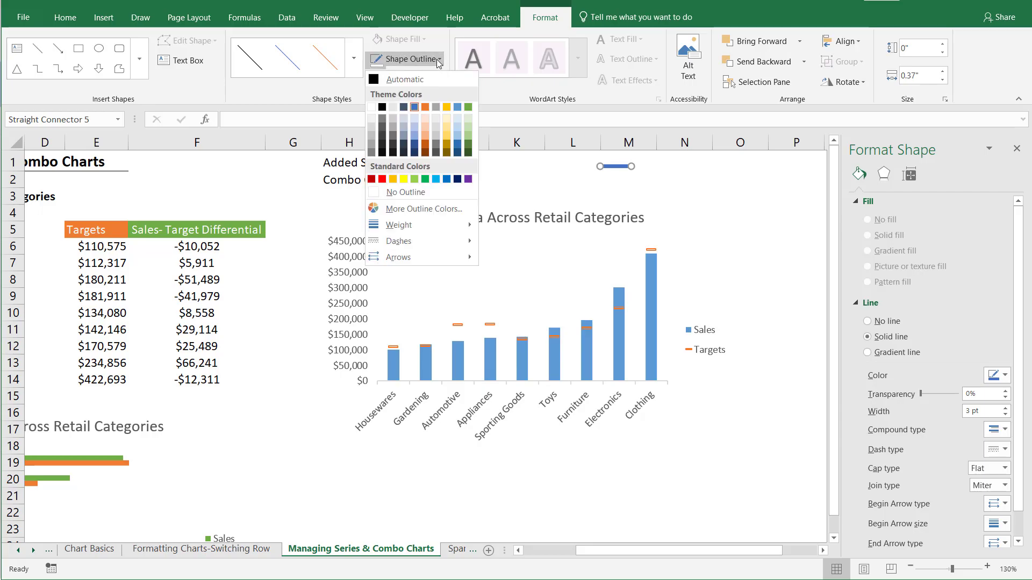
left_click(425, 107)
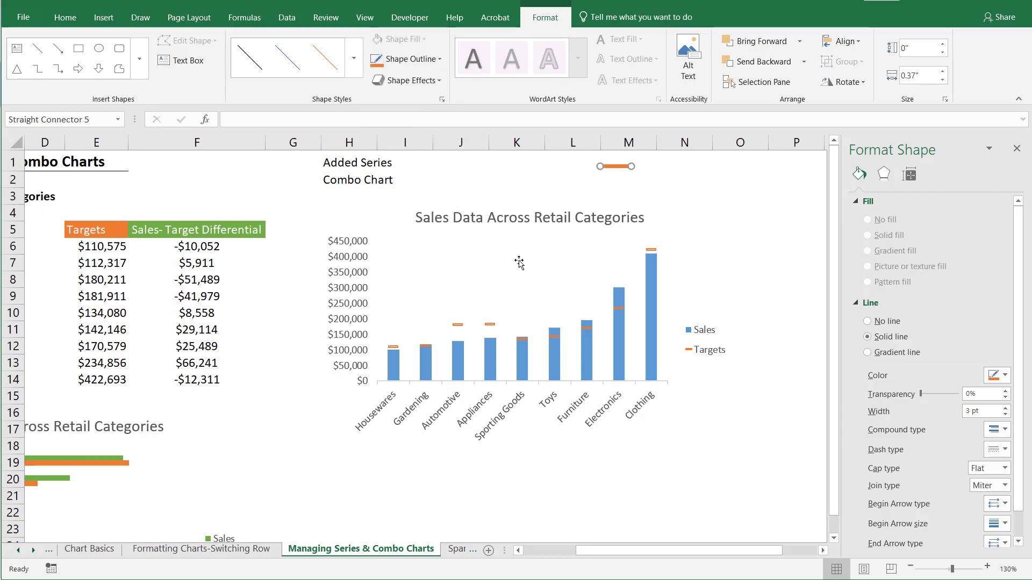
left_click(410, 473)
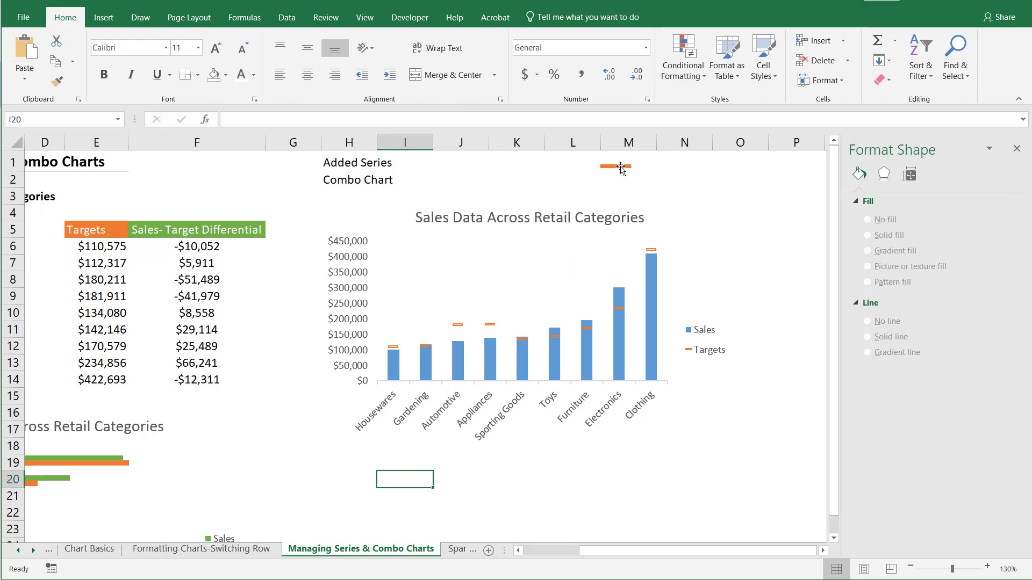
- Copy the orange line and paste it onto the Targets series to replace its markers
left_click(490, 326)
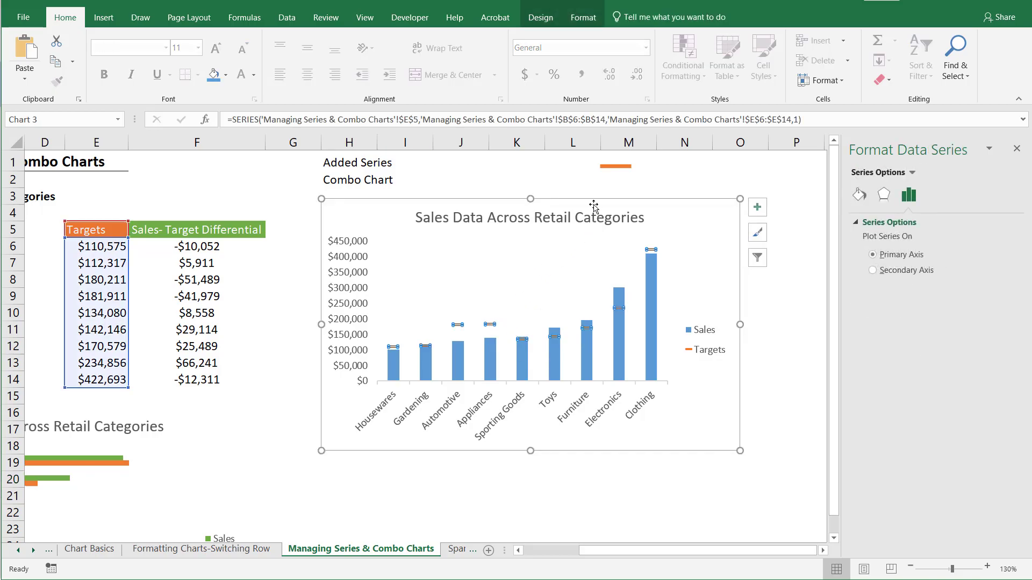
left_click(617, 166)
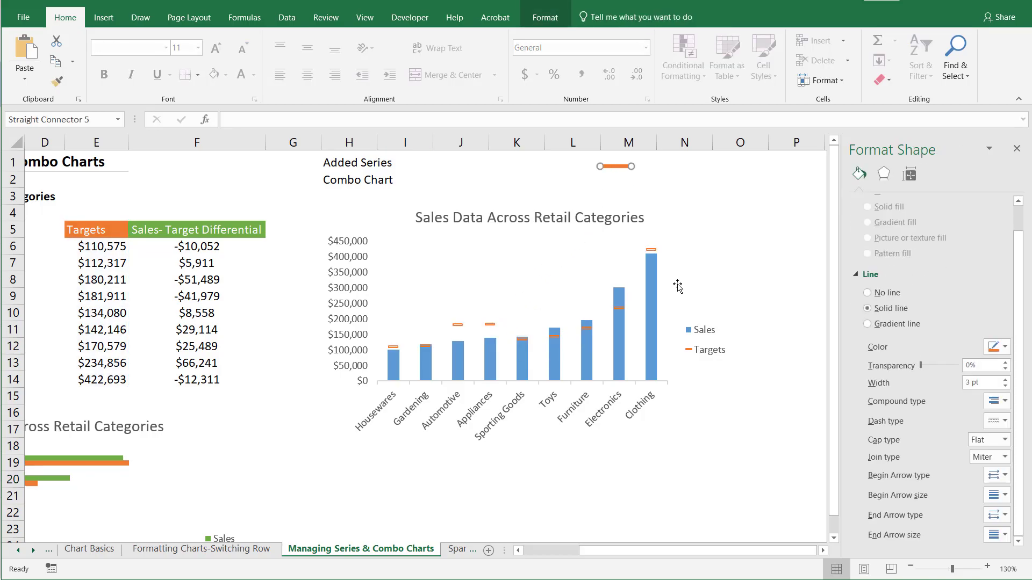
left_click(490, 325)
key("ctrl+v")
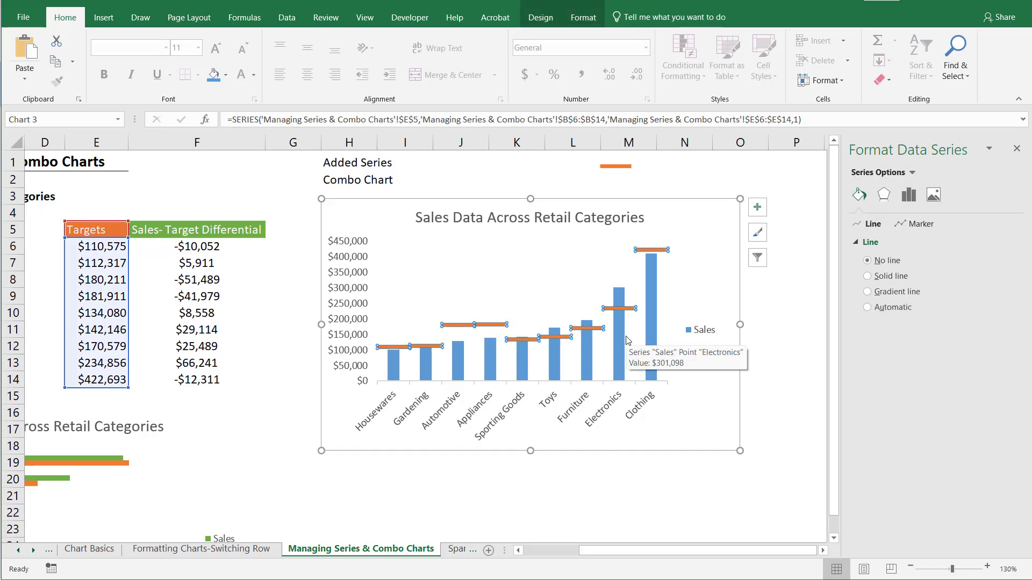
left_click(578, 495)
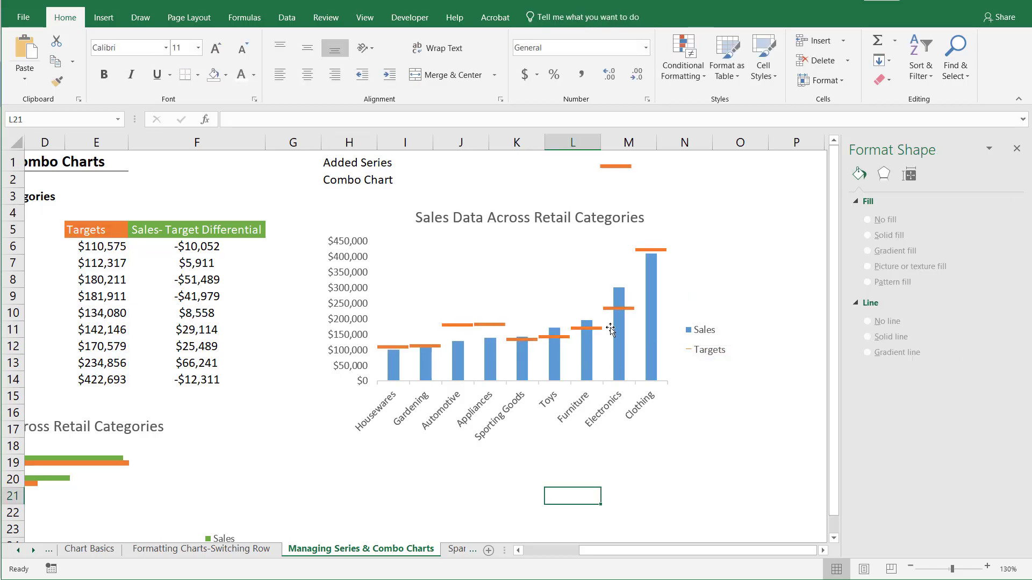
- Shorten the orange line above the chart to a width of 0.2"
left_click(621, 166)
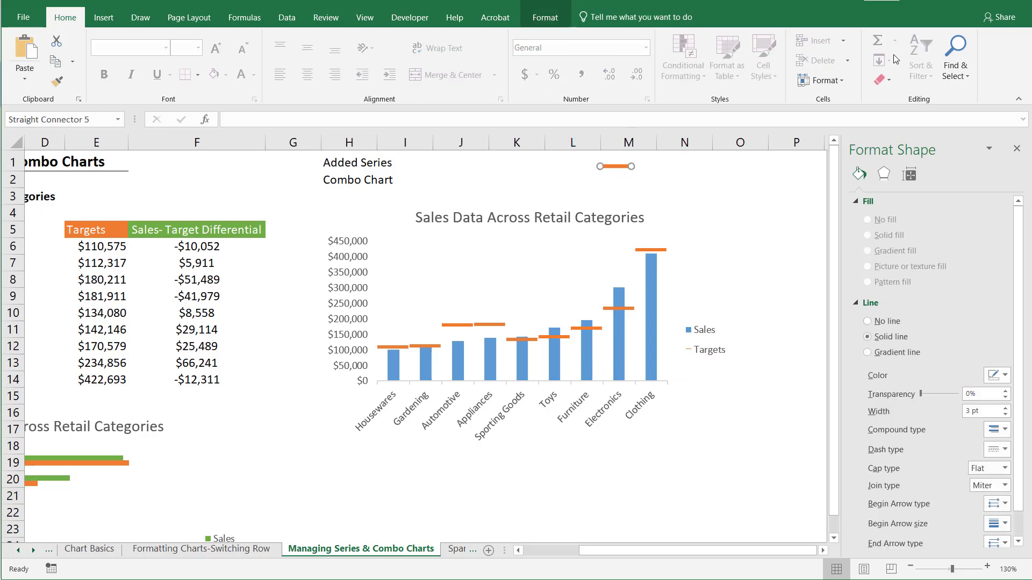
left_click(545, 17)
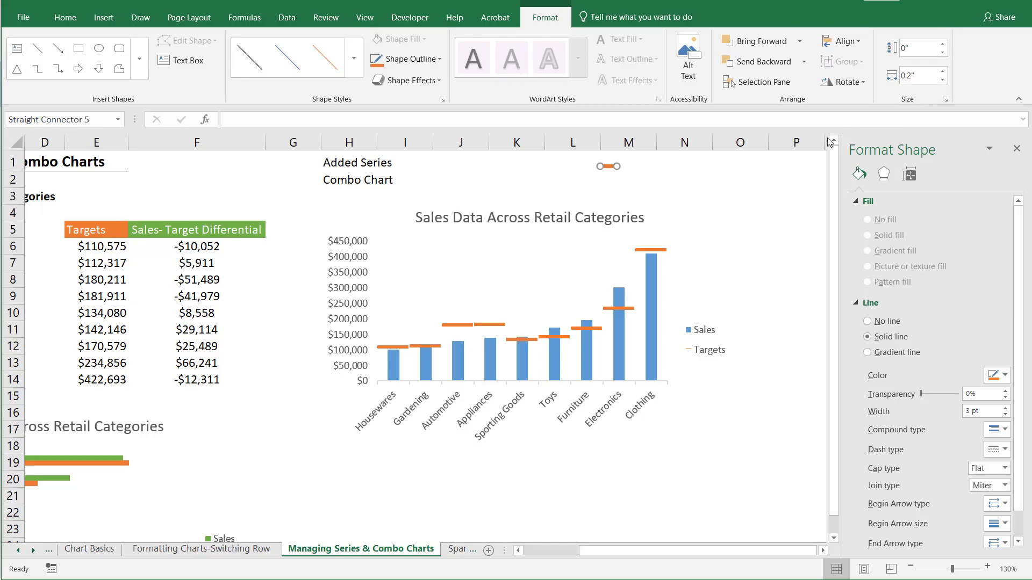
left_click(705, 189)
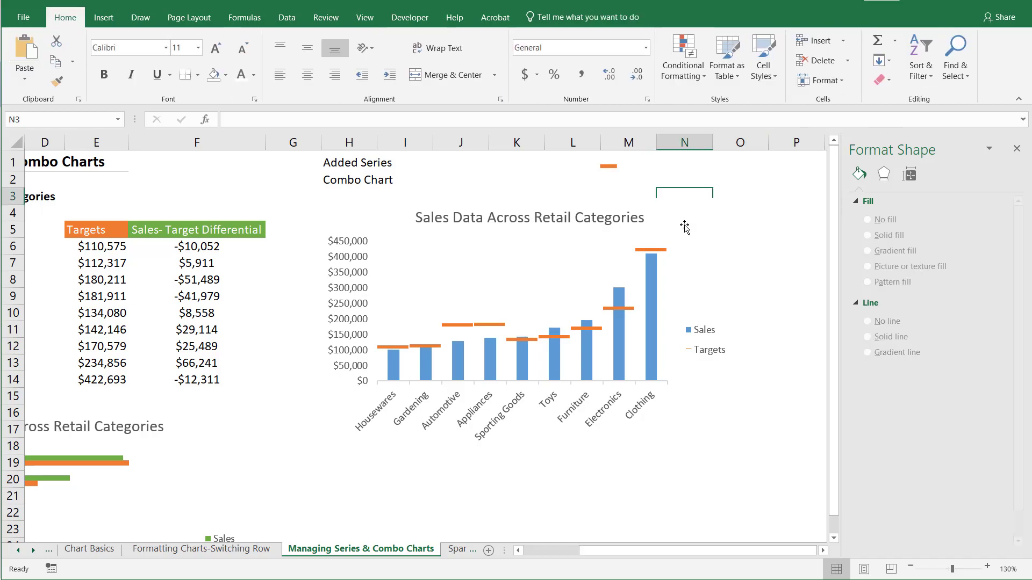
- Widen the short orange line slightly and replace the Targets markers with a copy of it
left_click(607, 167)
left_click(925, 80)
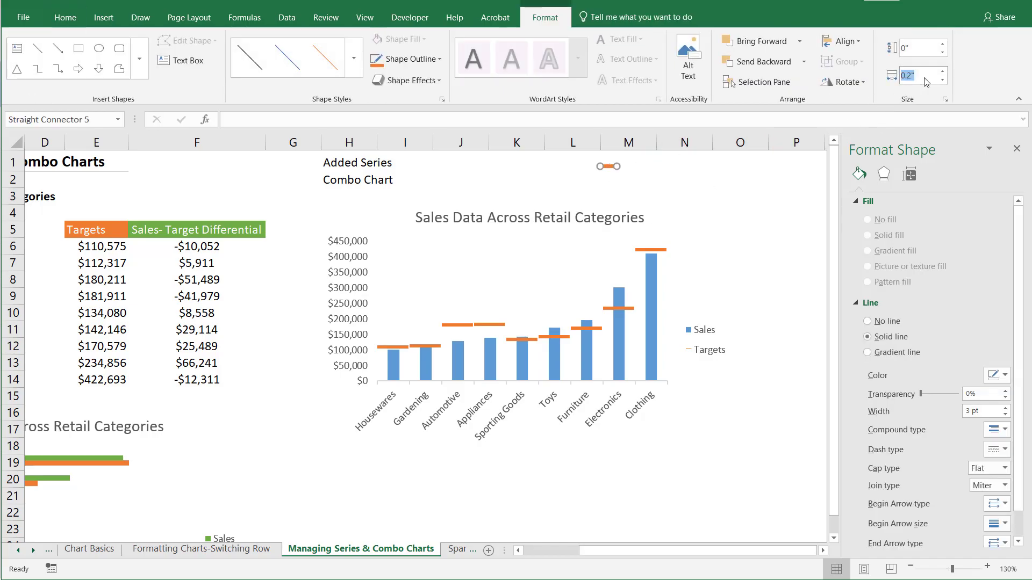
type(".2")
left_click(659, 252)
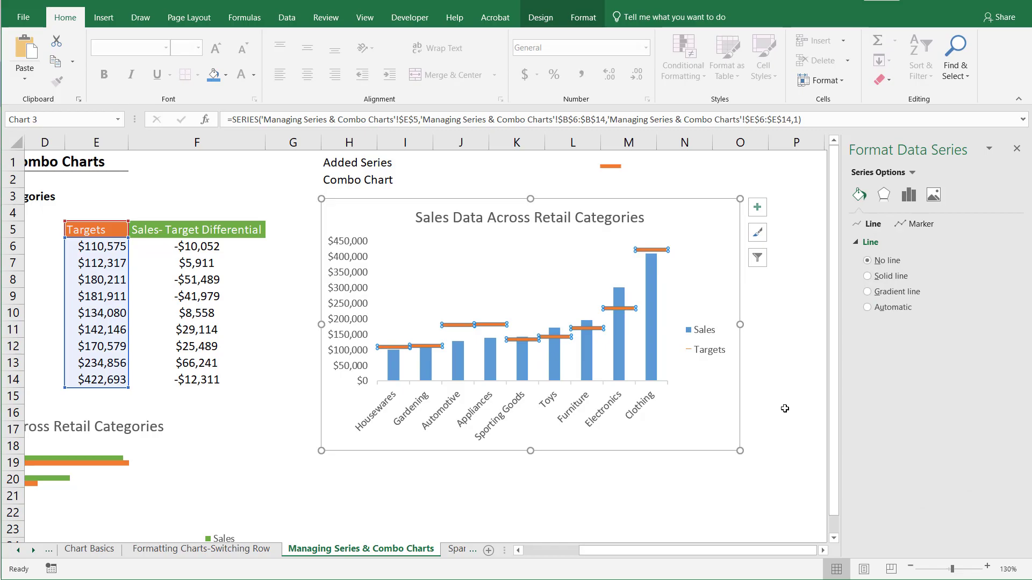
key("ctrl+v")
left_click(666, 508)
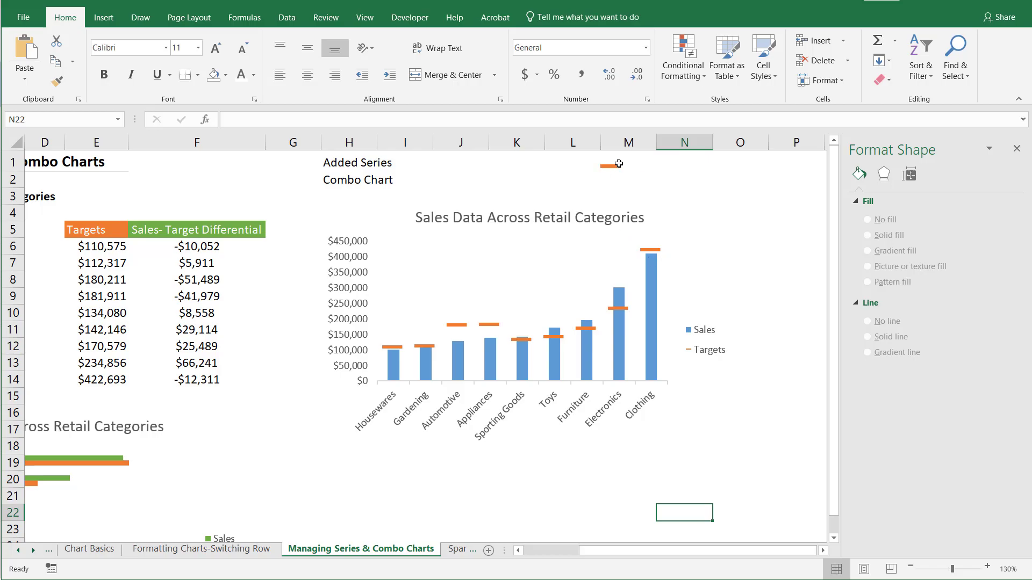
- Insert the target-with-arrow icon from the Analytics icons and shrink it to about 0.31" over the chart's upper area at column N
left_click(104, 17)
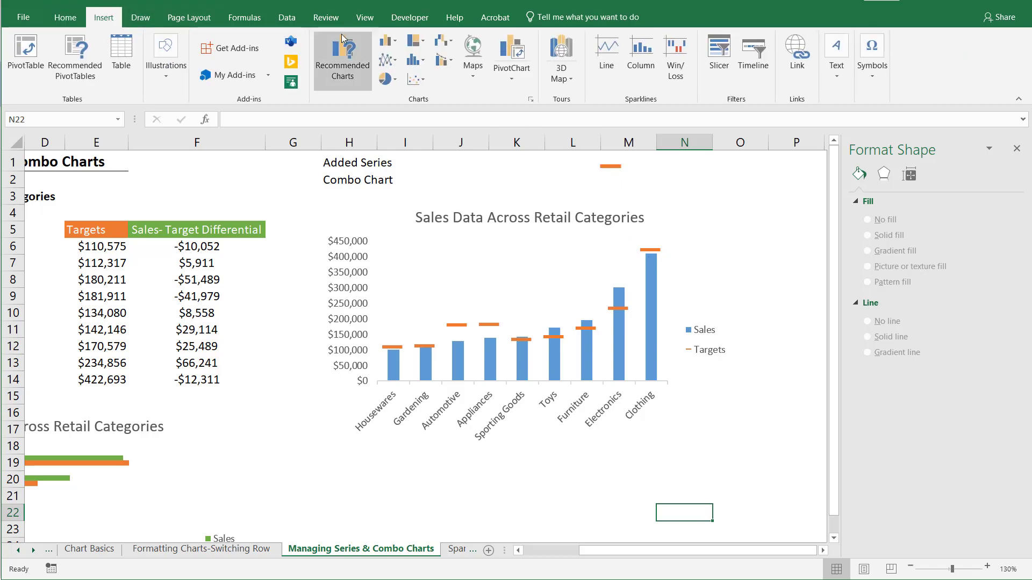
left_click(181, 53)
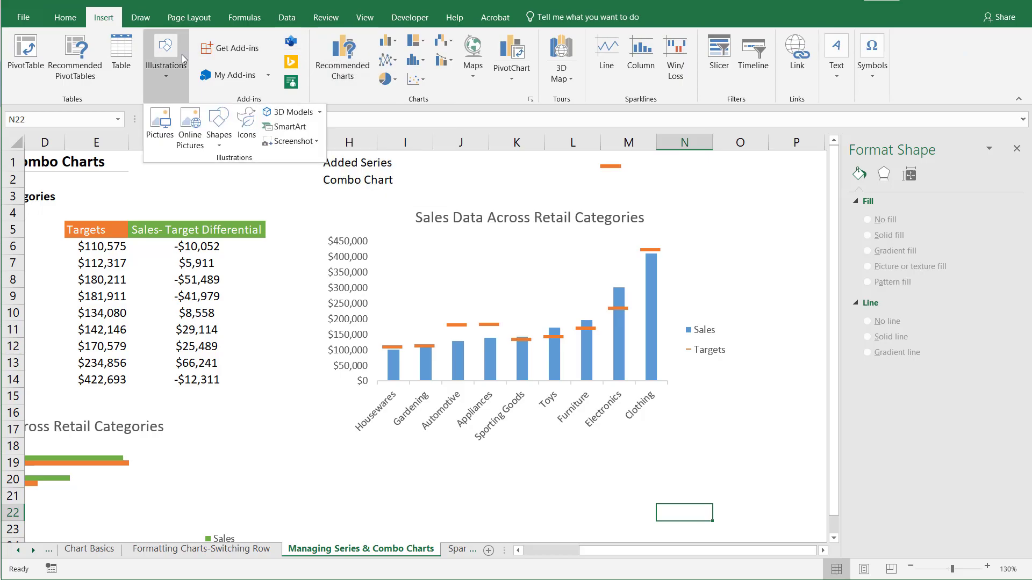
left_click(247, 123)
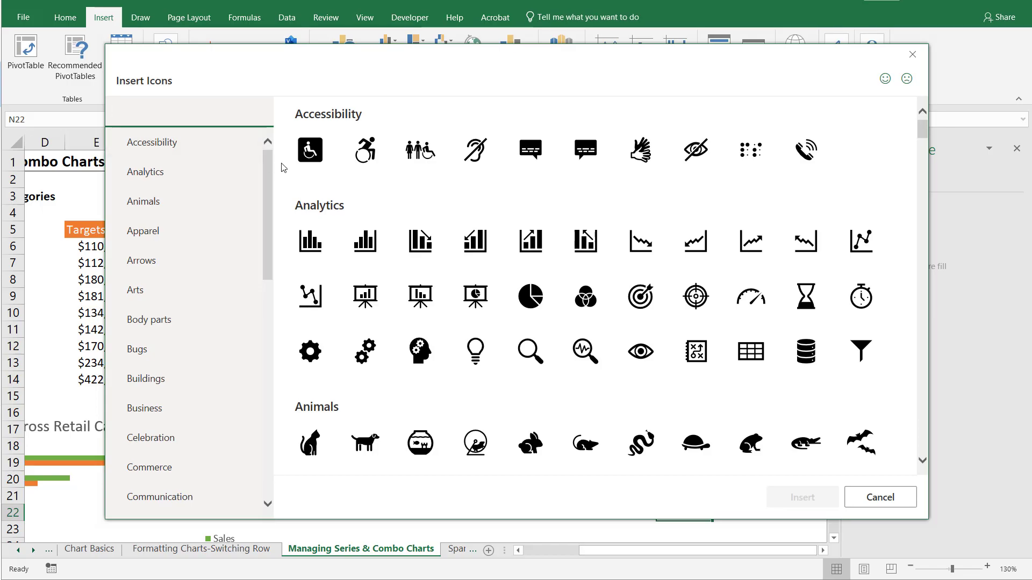
scroll(508, 311, "down", 3)
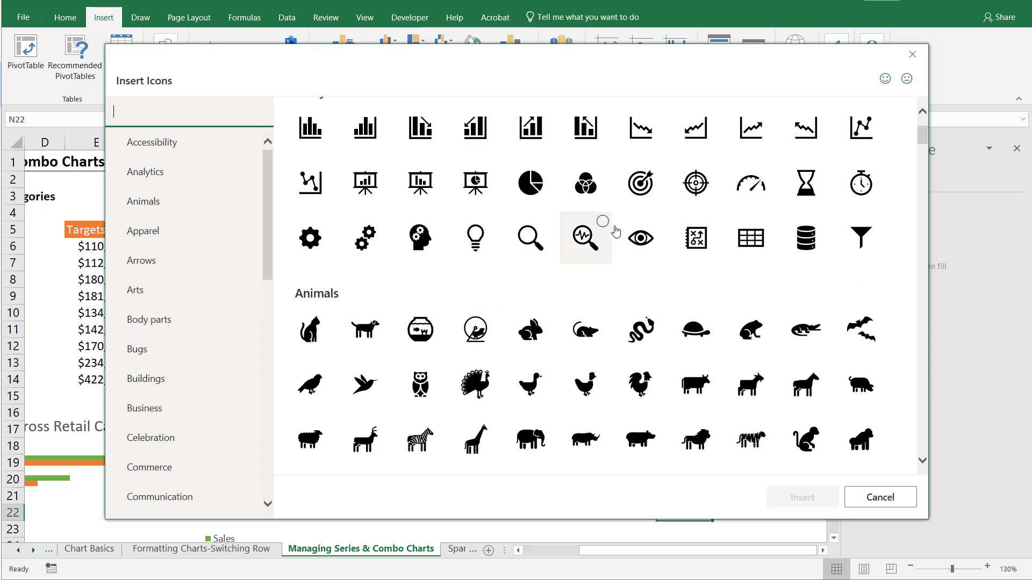
left_click(640, 183)
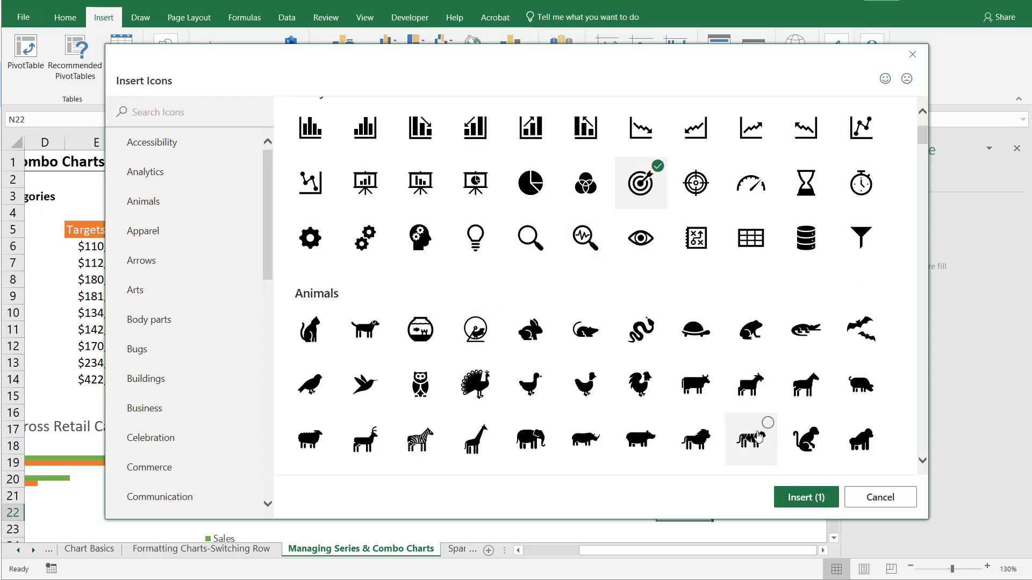
left_click(804, 499)
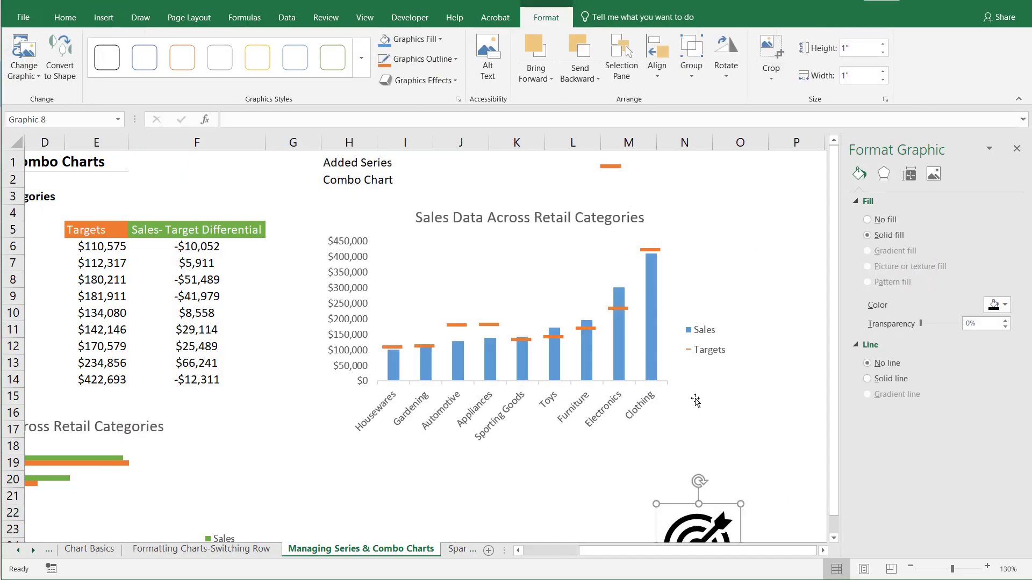
left_click_drag(688, 519, 718, 228)
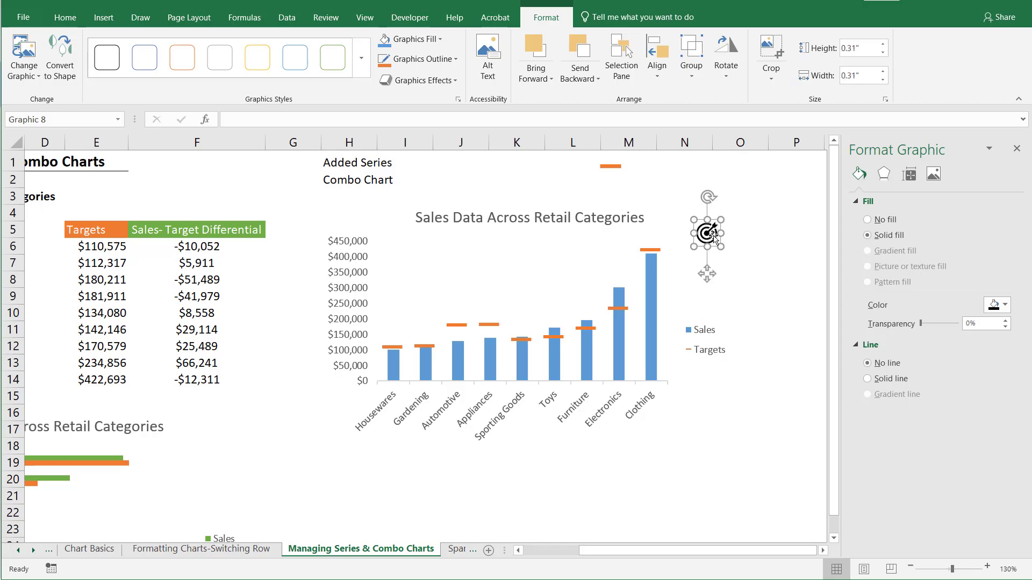
- Replace the Targets markers with a copy of the target icon, and move the original icon above the chart near columns N and O
left_click(650, 250)
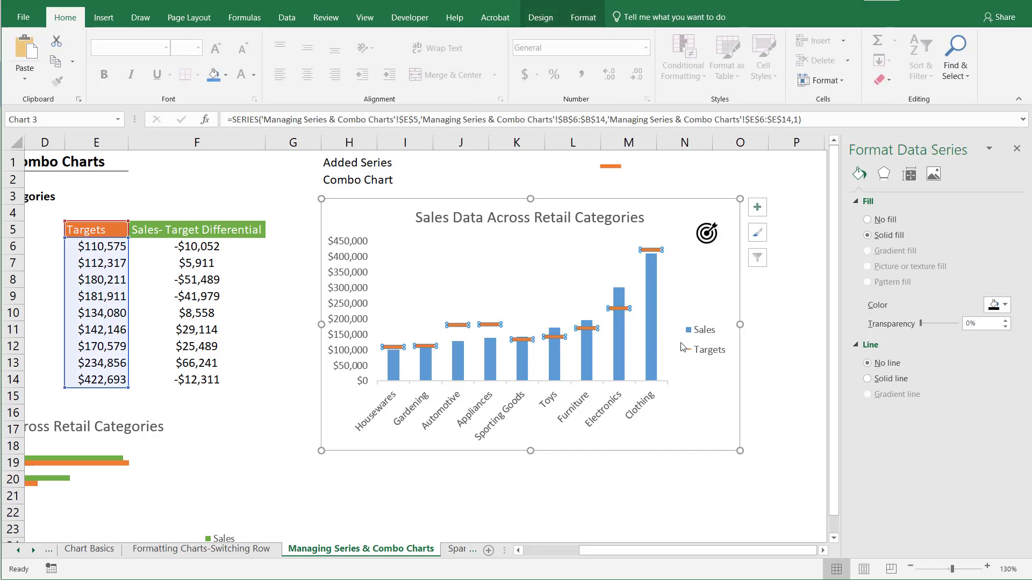
key("ctrl+v")
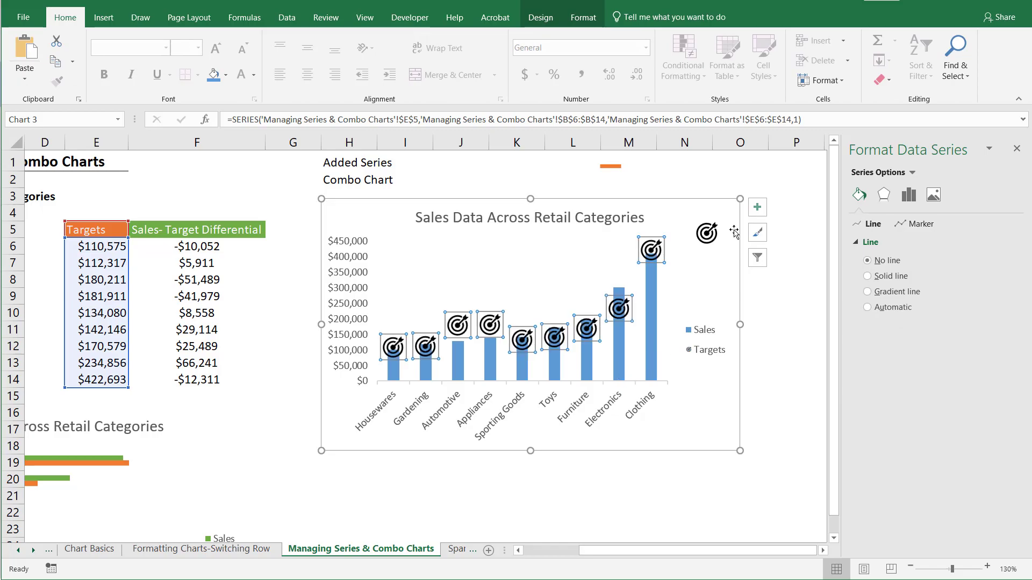
left_click_drag(706, 233, 716, 177)
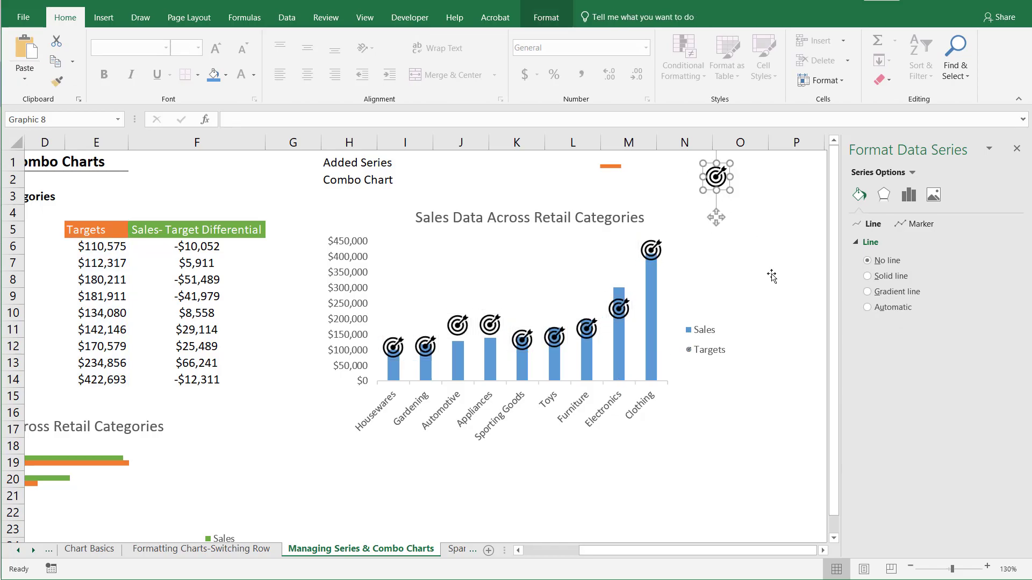